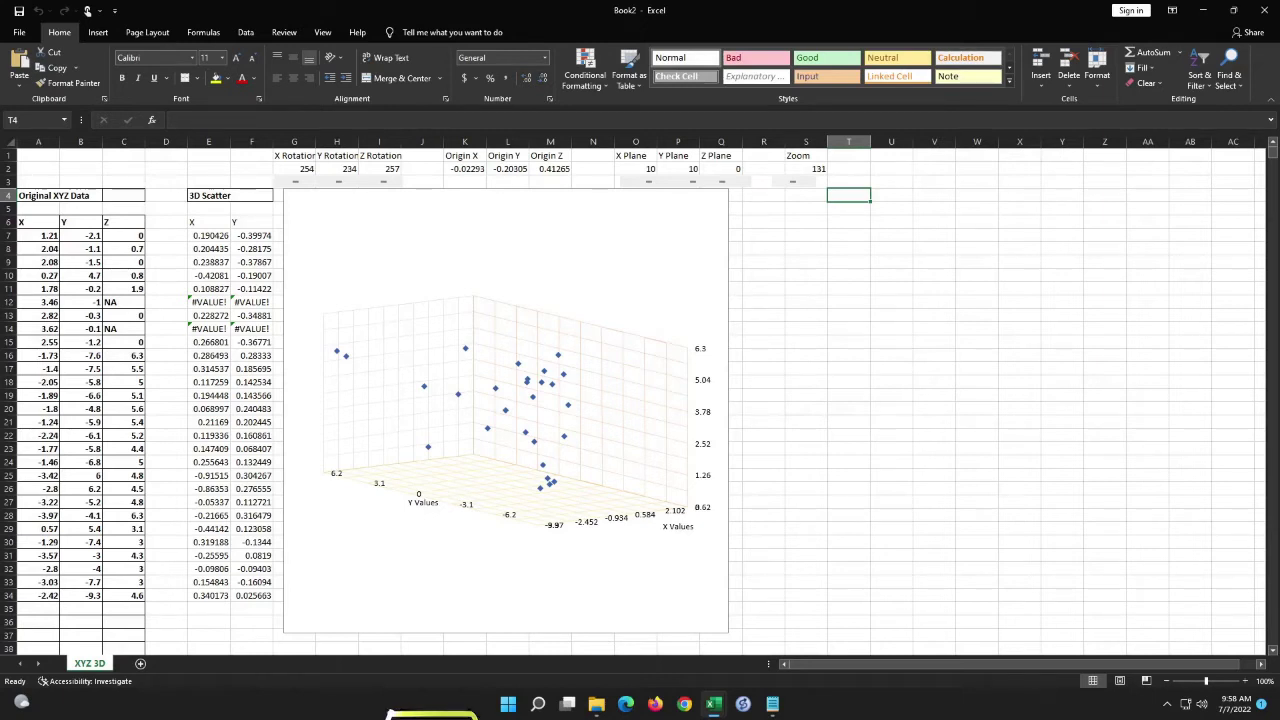
Increase the 3D scatter chart's Zoom value to 142.
click(812, 186)
click(812, 186)
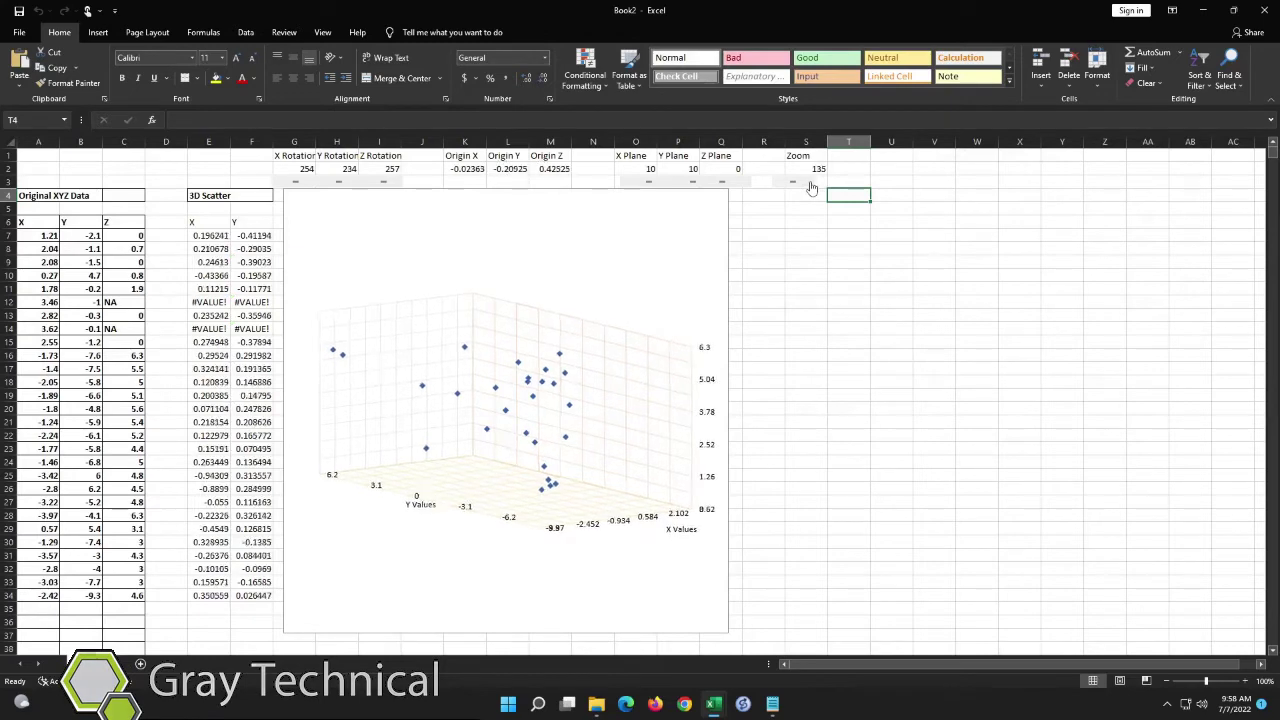
click(812, 186)
click(812, 186)
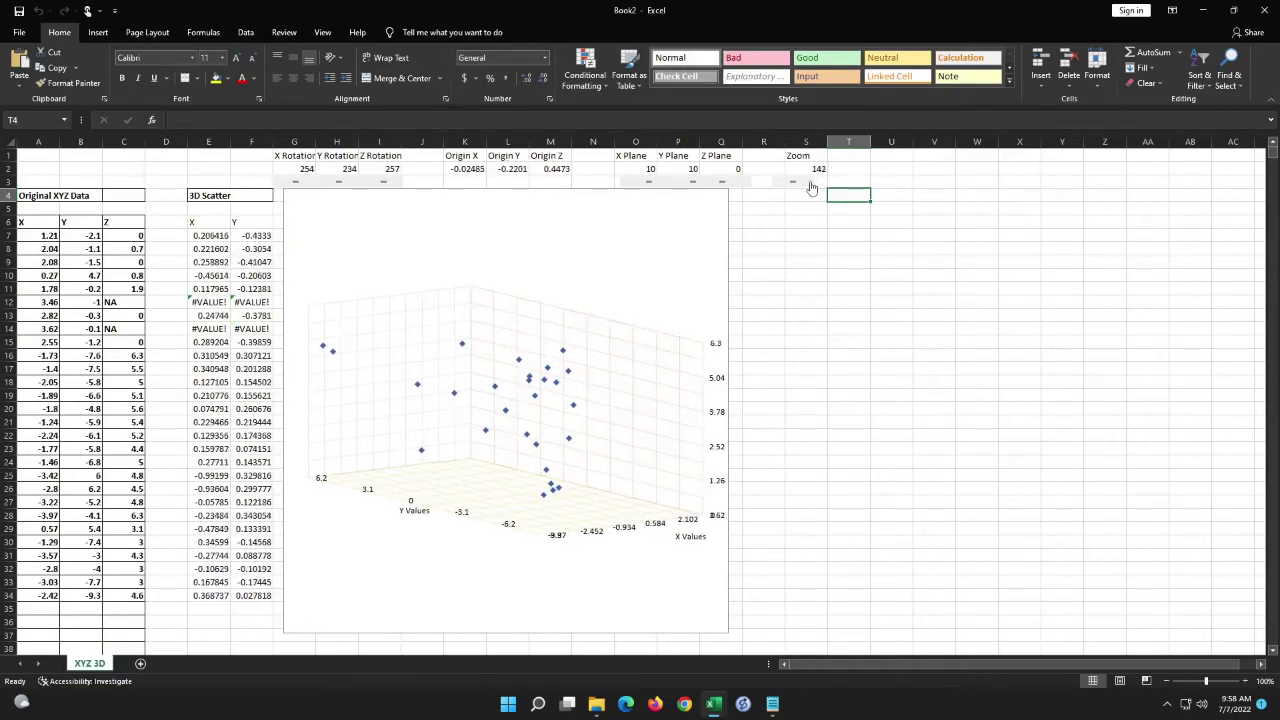
Raise the 3D scatter chart's Y Rotation to 241.
click(360, 186)
click(358, 186)
click(357, 186)
click(355, 187)
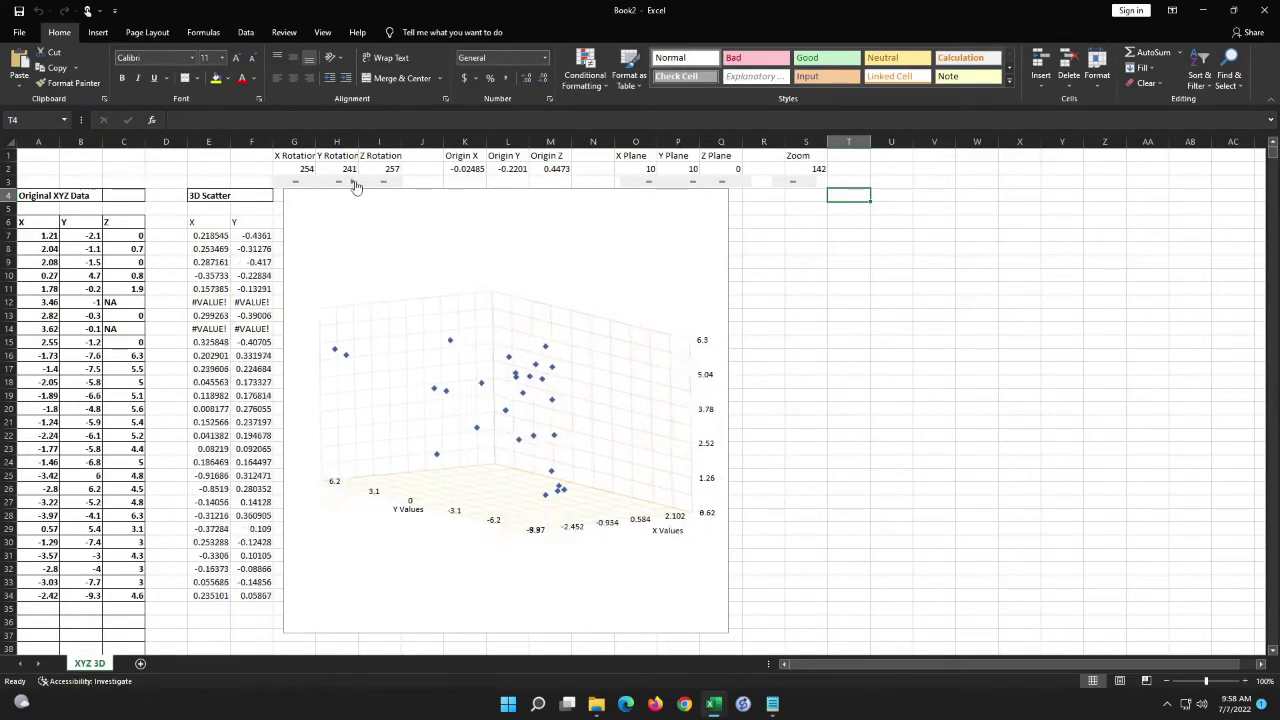
Lower the 3D scatter chart's Y Rotation to 231.
click(322, 184)
click(322, 184)
click(322, 184)
click(322, 184)
click(322, 184)
click(322, 185)
click(322, 185)
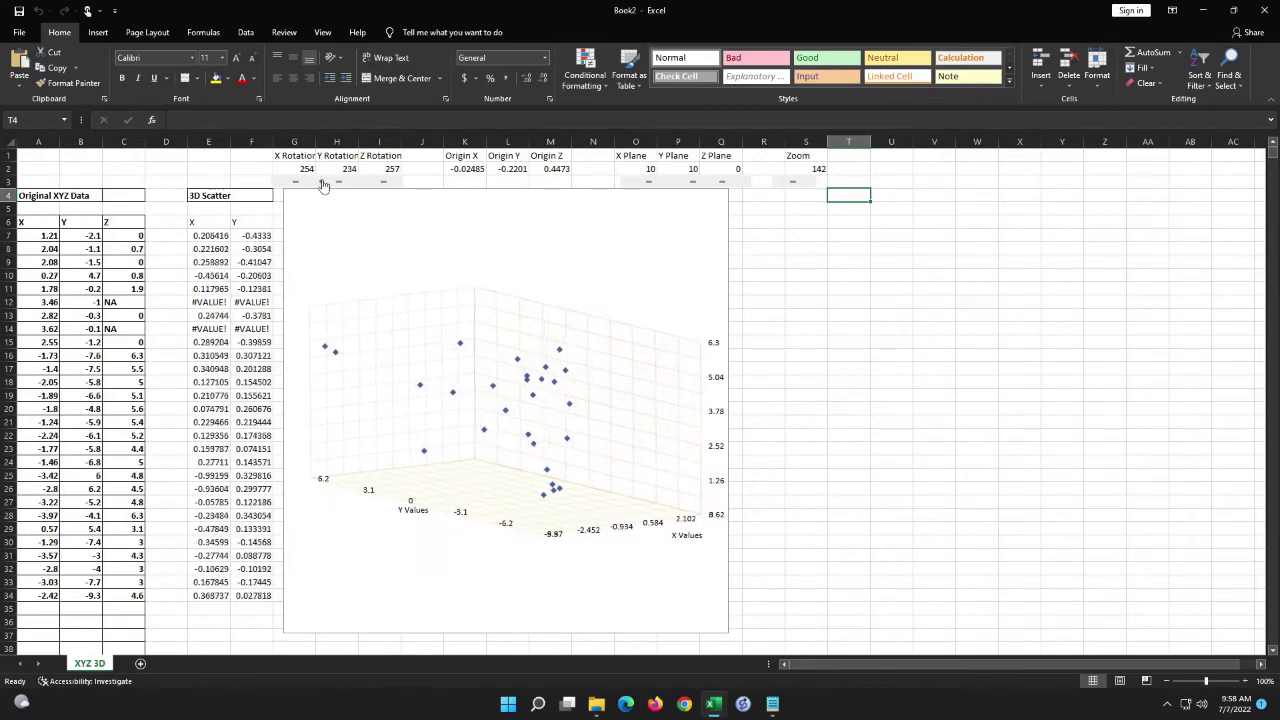
click(322, 184)
click(322, 184)
click(322, 184)
Raise the 3D scatter chart's X Rotation to 259.
click(311, 186)
click(311, 186)
click(311, 186)
click(311, 186)
click(311, 186)
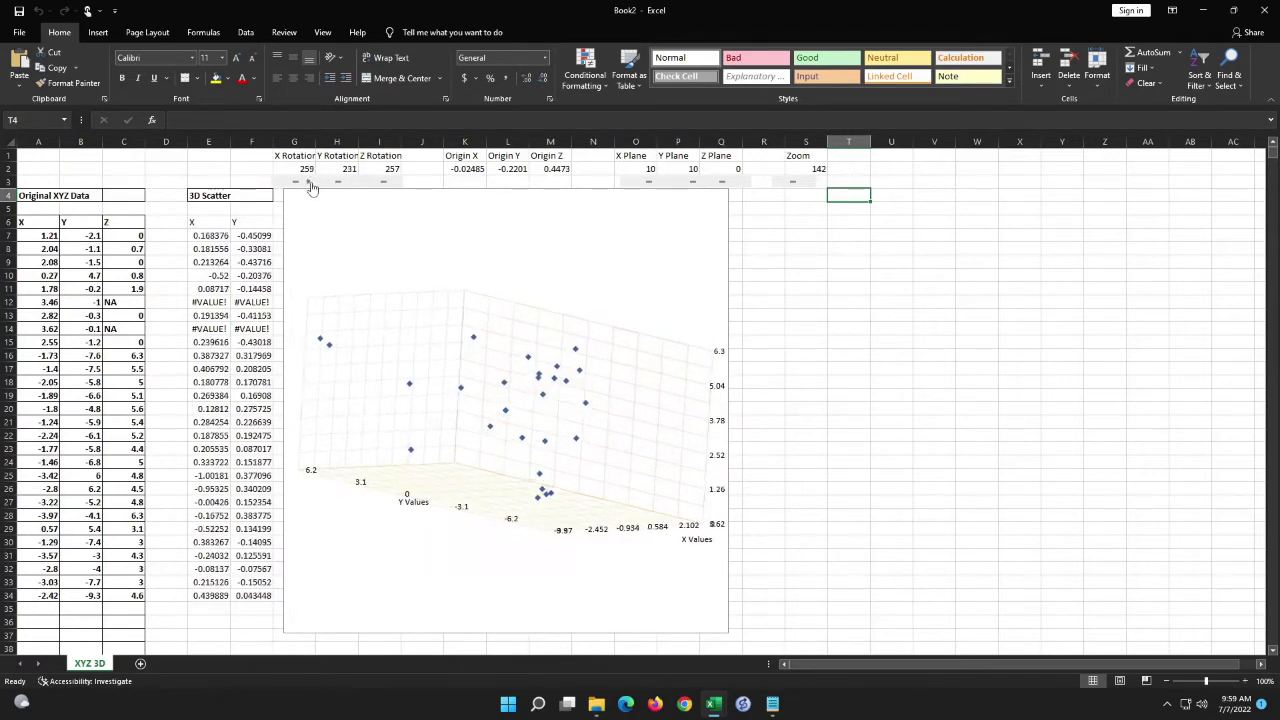
Lower the 3D scatter chart's X Rotation to 251.
click(277, 192)
click(277, 192)
click(277, 192)
click(277, 192)
click(277, 192)
click(277, 192)
click(277, 192)
click(277, 192)
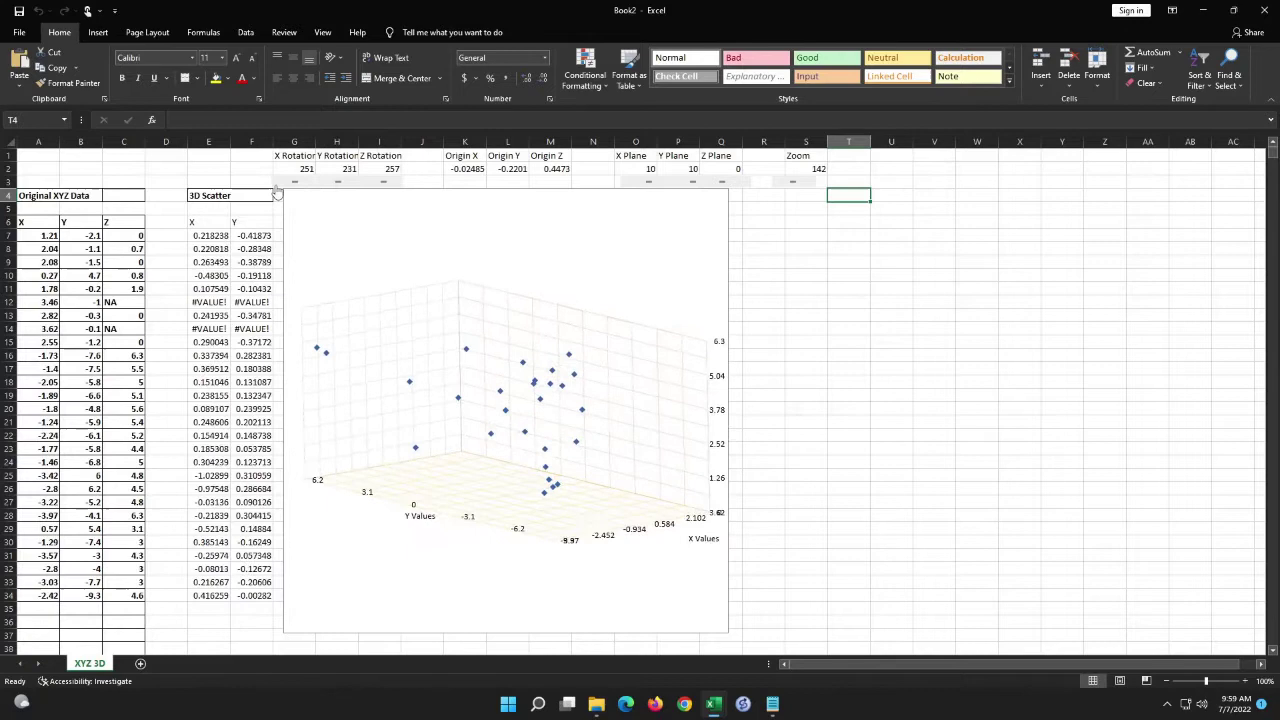
Switch to the Book4 workbook and select the plot area of its 3-D surface chart.
mouse_move(713, 704)
click(893, 650)
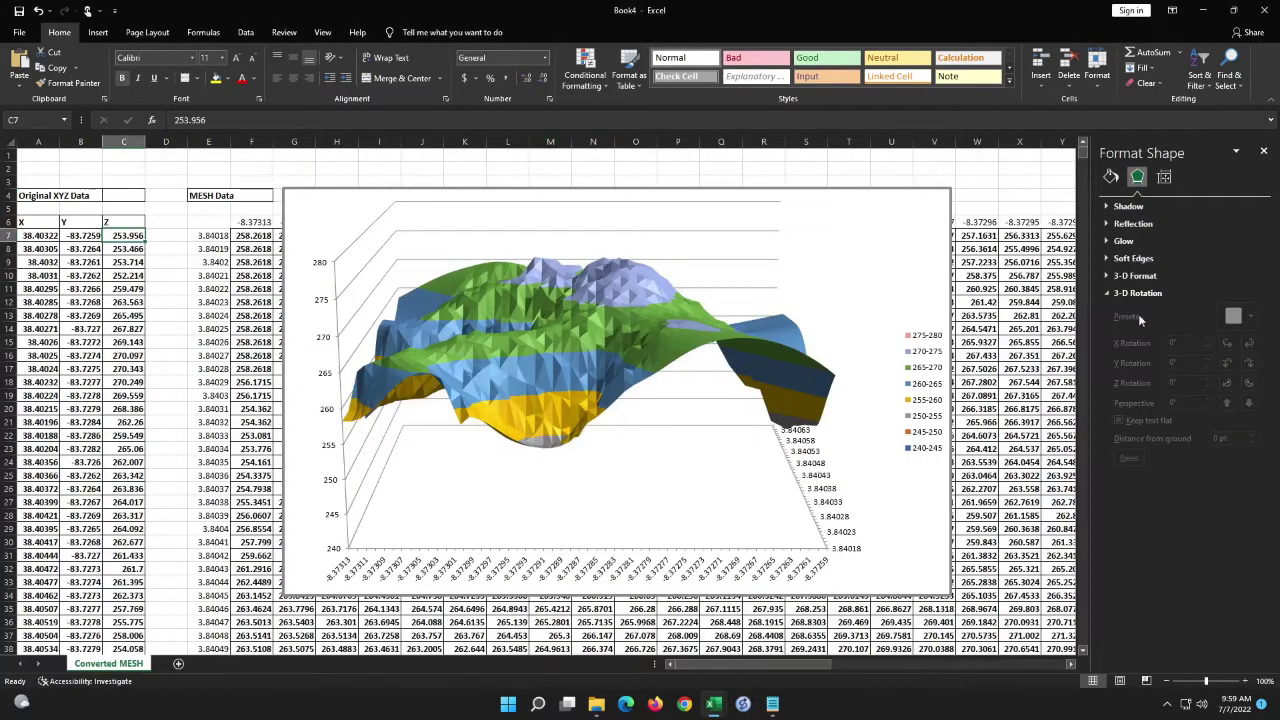
click(843, 390)
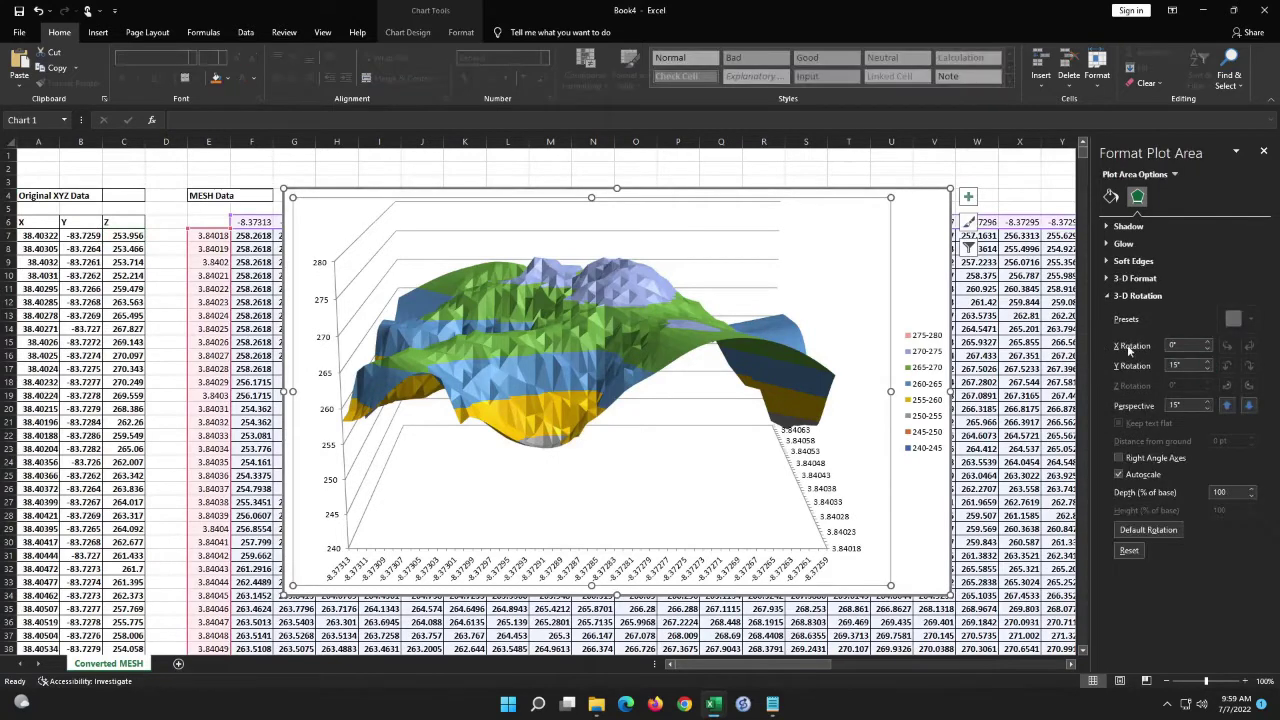
Try the surface chart at 20° X Rotation, return X to 0° and tilt it with a Y Rotation of 40°.
click(1207, 342)
click(1207, 342)
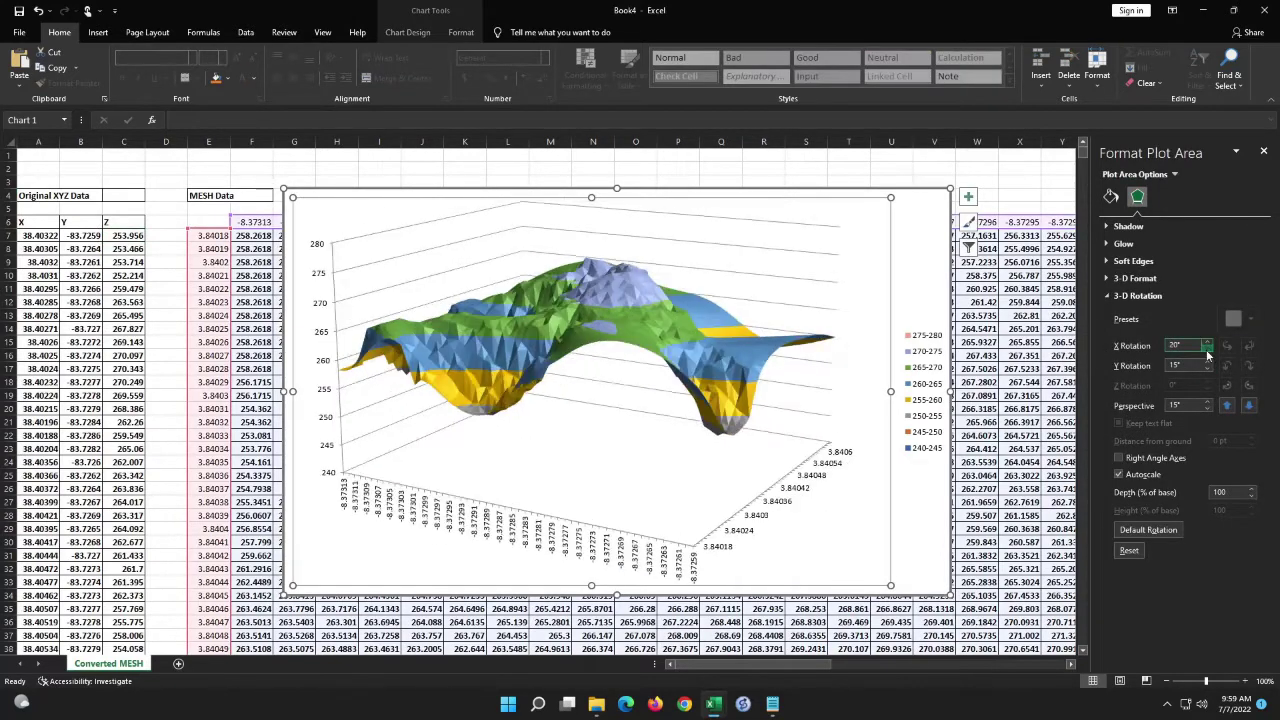
click(1207, 349)
click(1207, 349)
click(1207, 362)
click(1207, 368)
click(1207, 368)
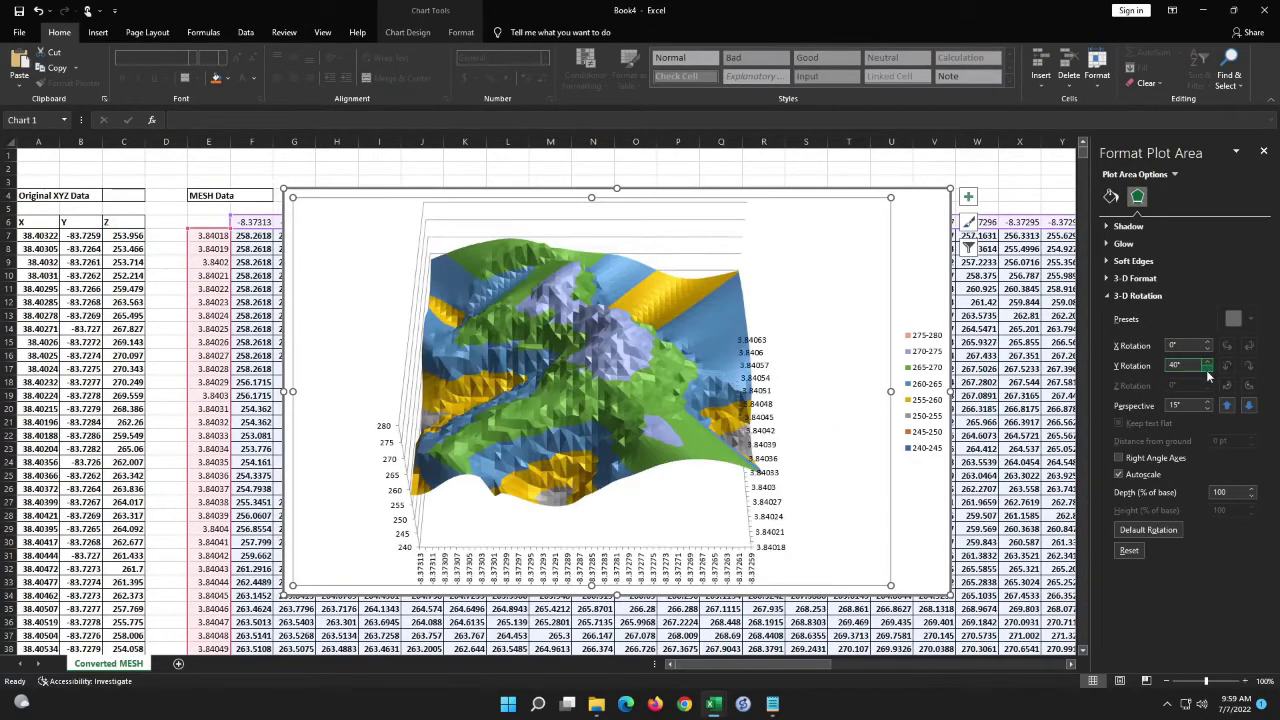
click(1207, 366)
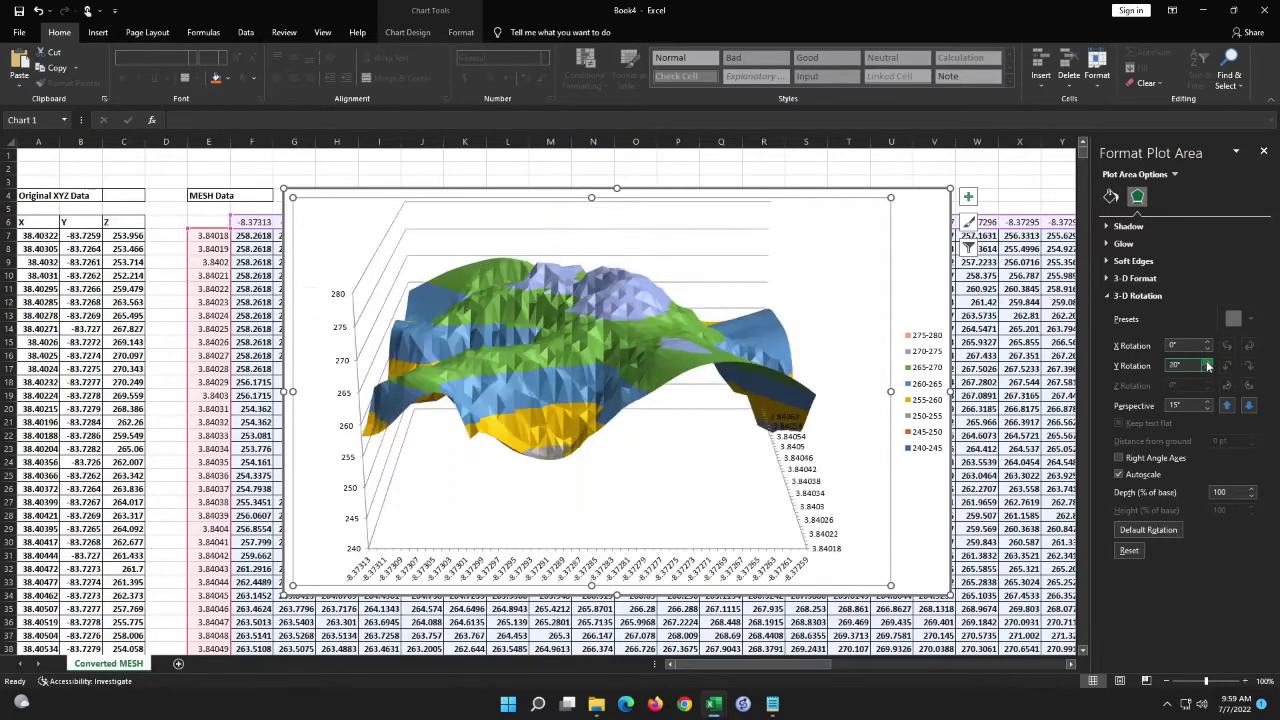
Set the surface chart's X Rotation to 10° and Y Rotation to 20°, and deselect the chart.
click(1207, 349)
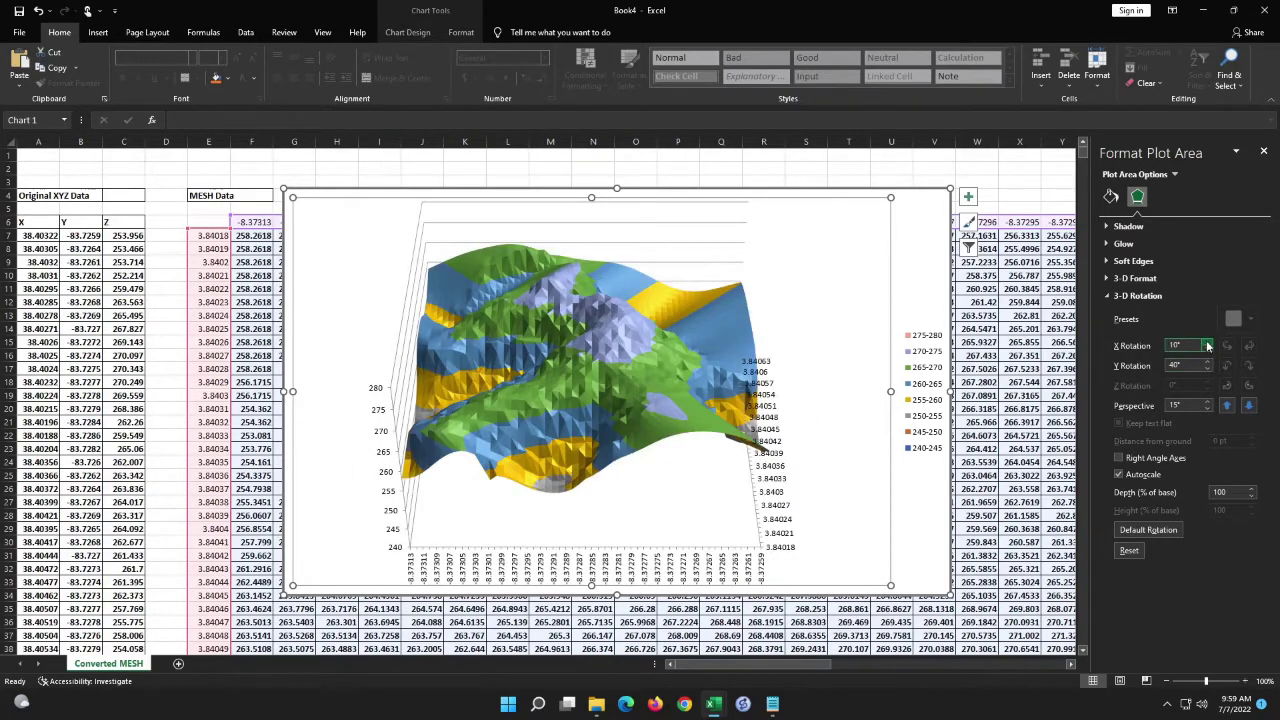
click(1207, 345)
click(1207, 347)
click(1207, 355)
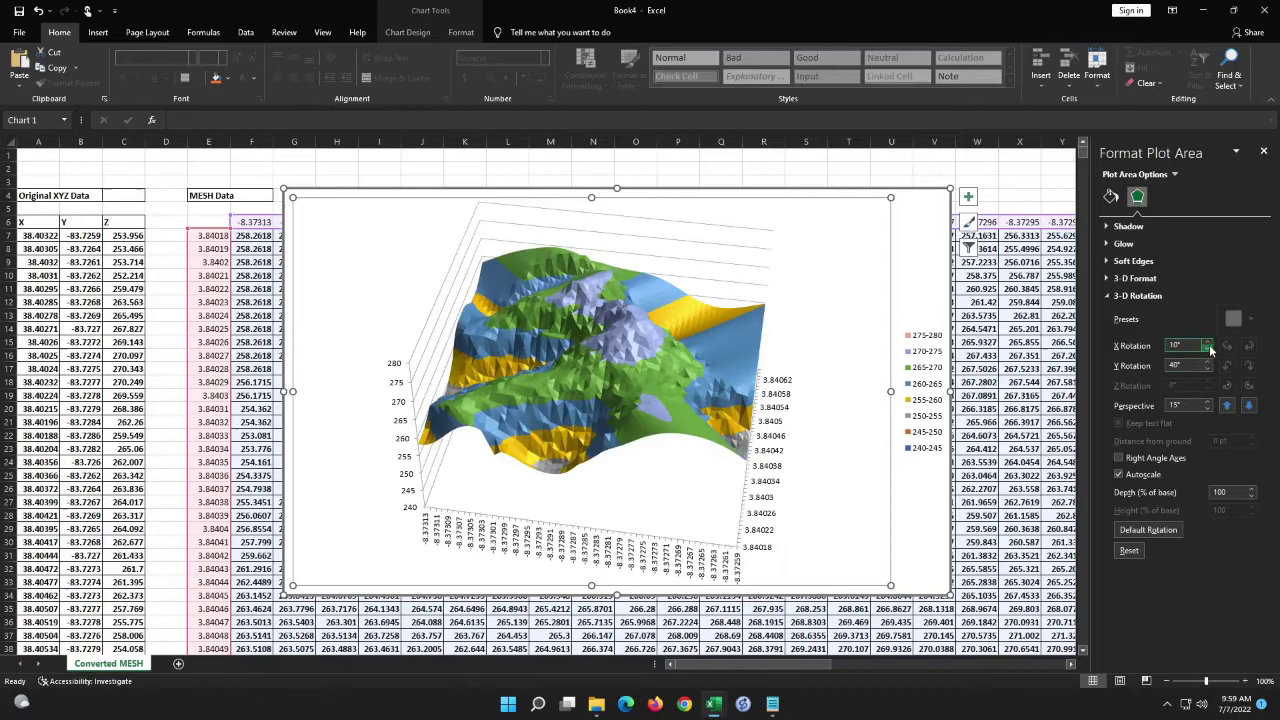
click(1208, 368)
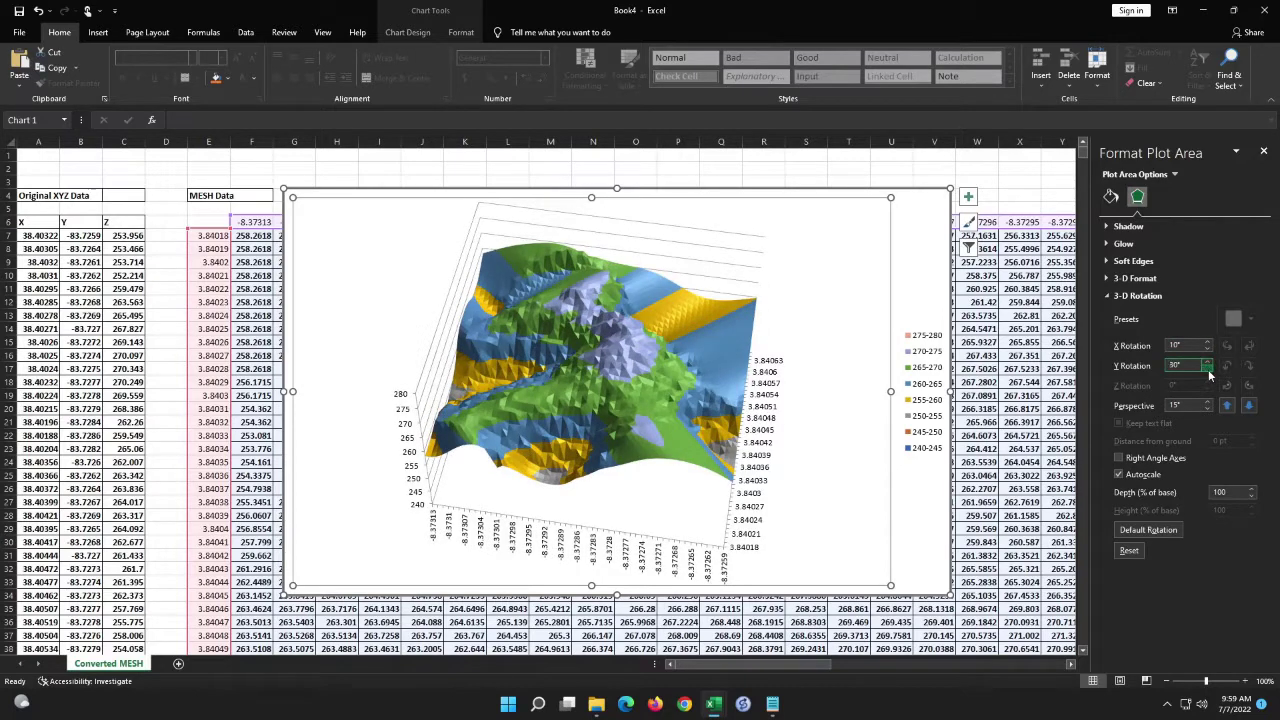
click(1208, 369)
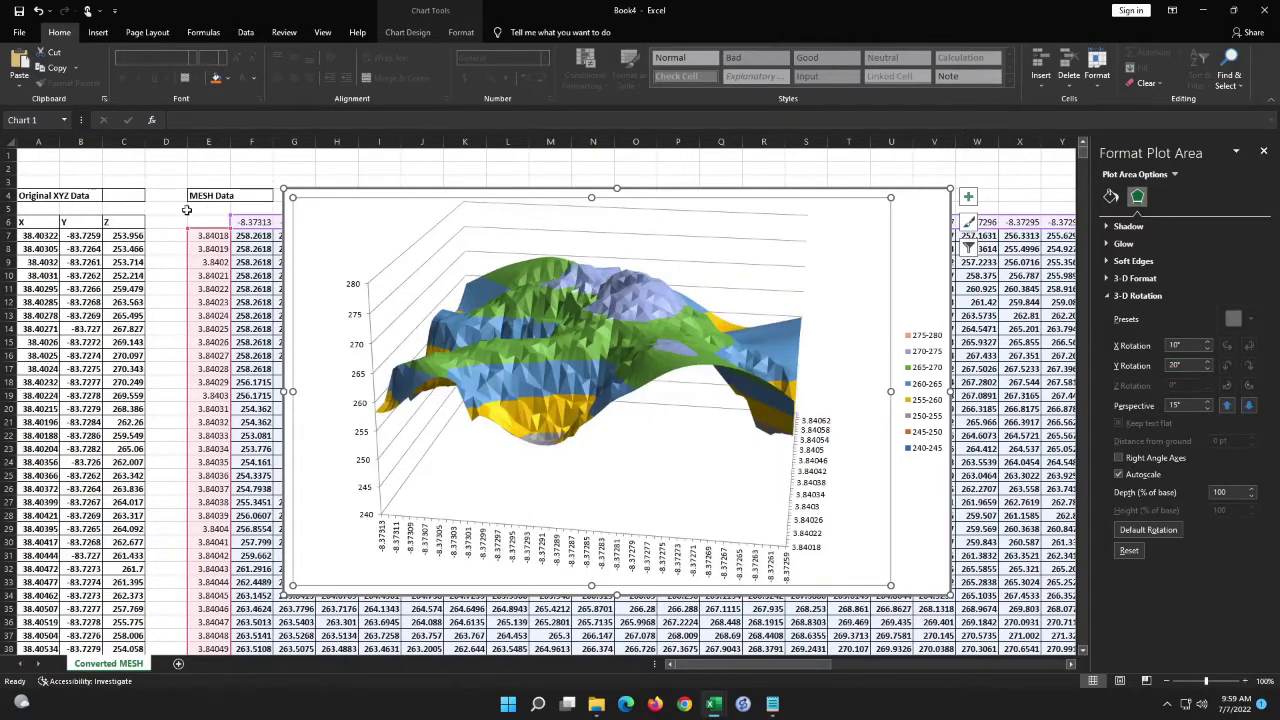
click(184, 209)
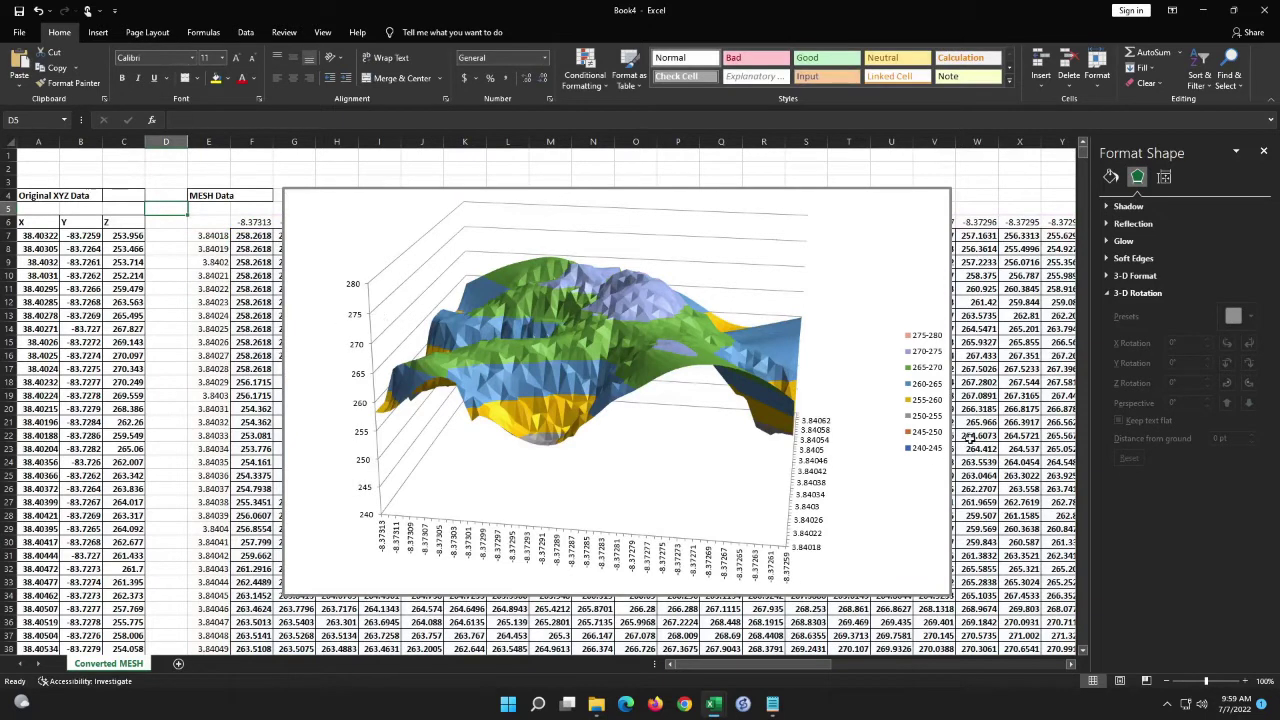
Switch to the workbook holding the source XYZ points and copy the selected data in columns A to C.
drag(1083, 158, 1081, 214)
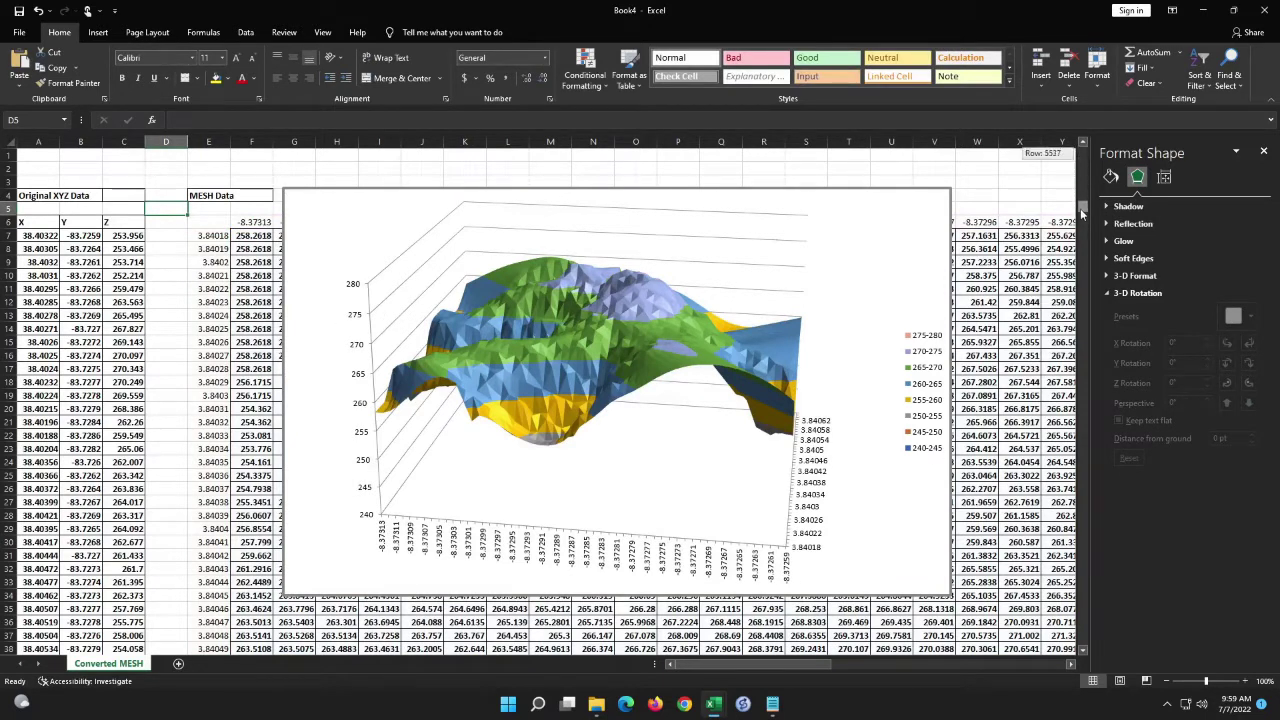
drag(1081, 150, 1081, 148)
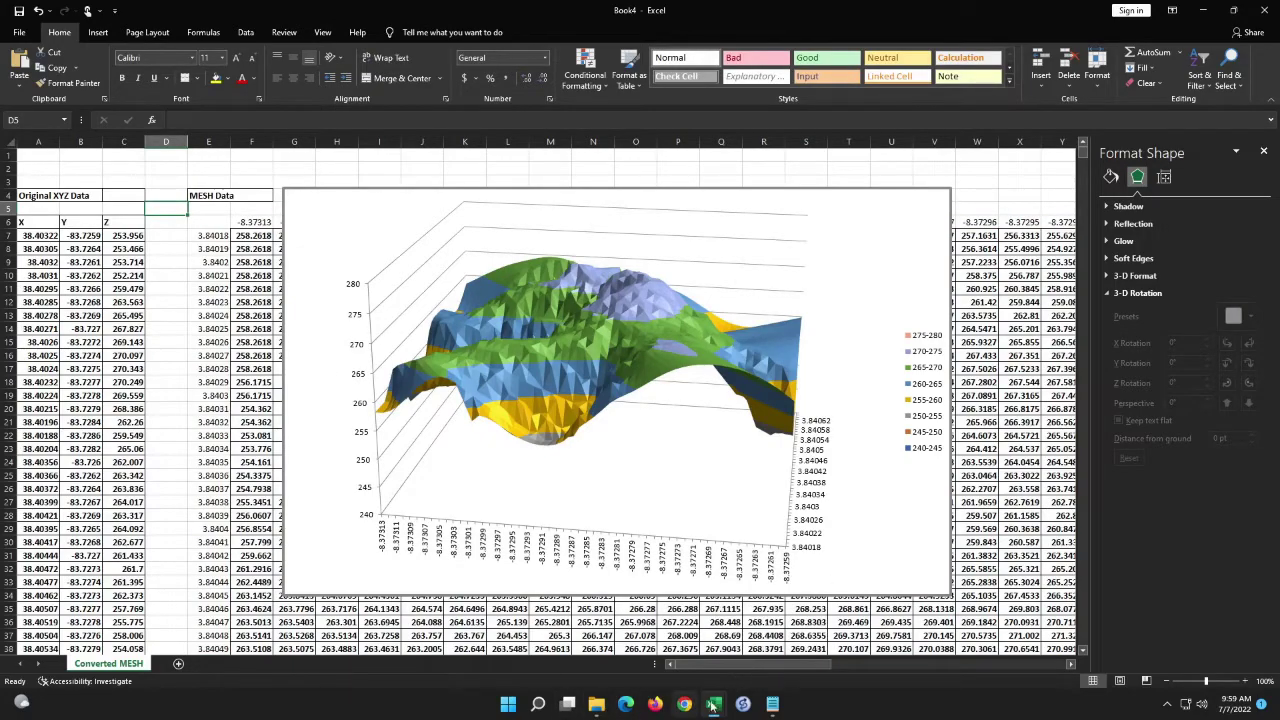
mouse_move(718, 707)
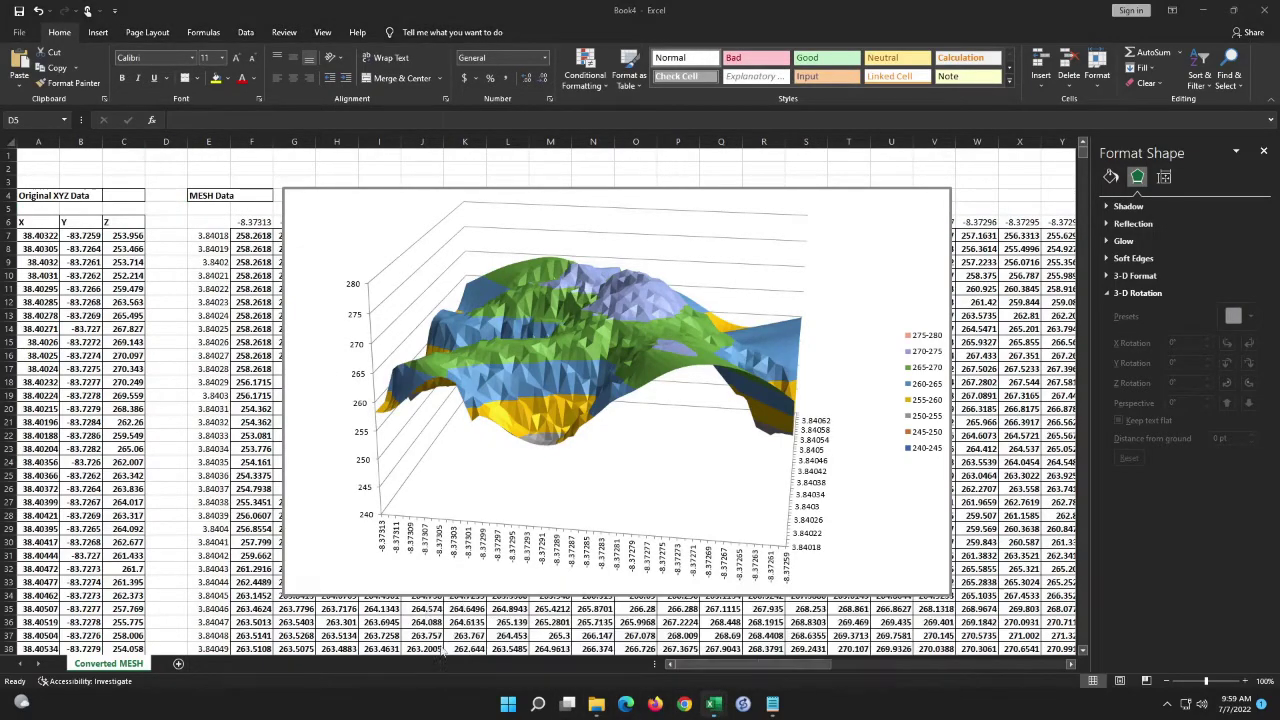
click(497, 632)
scroll(87, 352, up, 6)
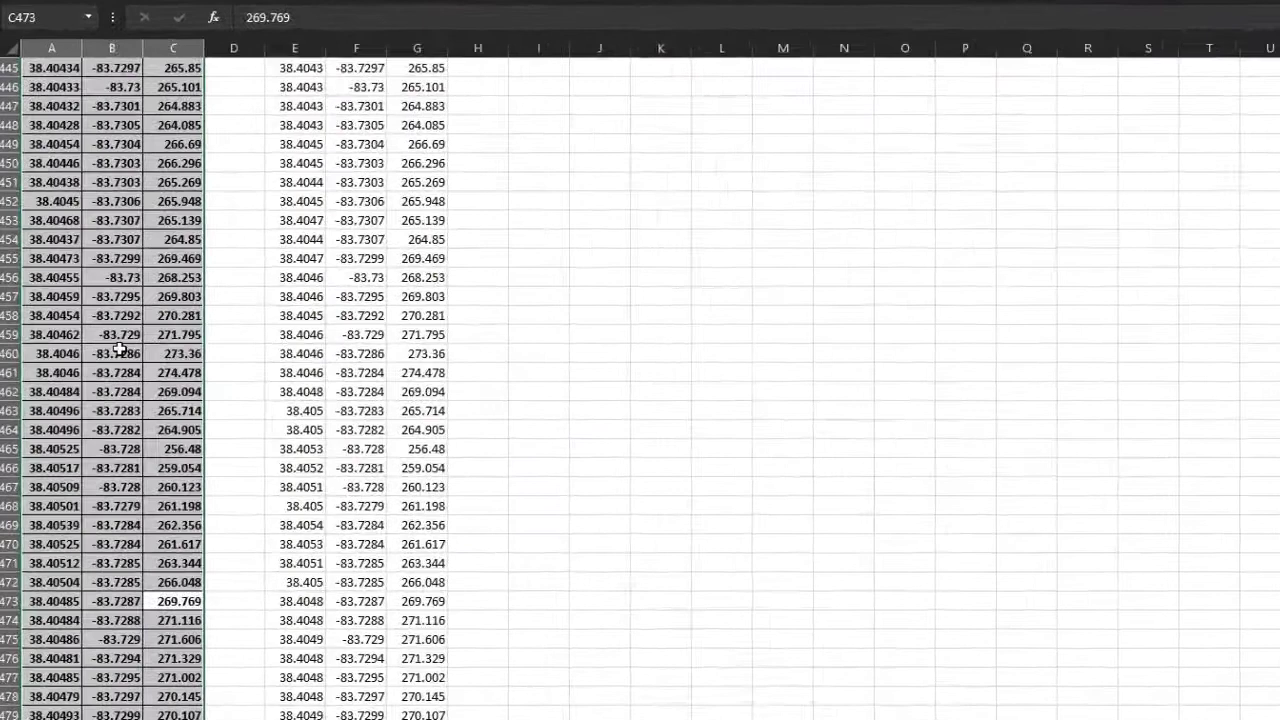
right_click(87, 356)
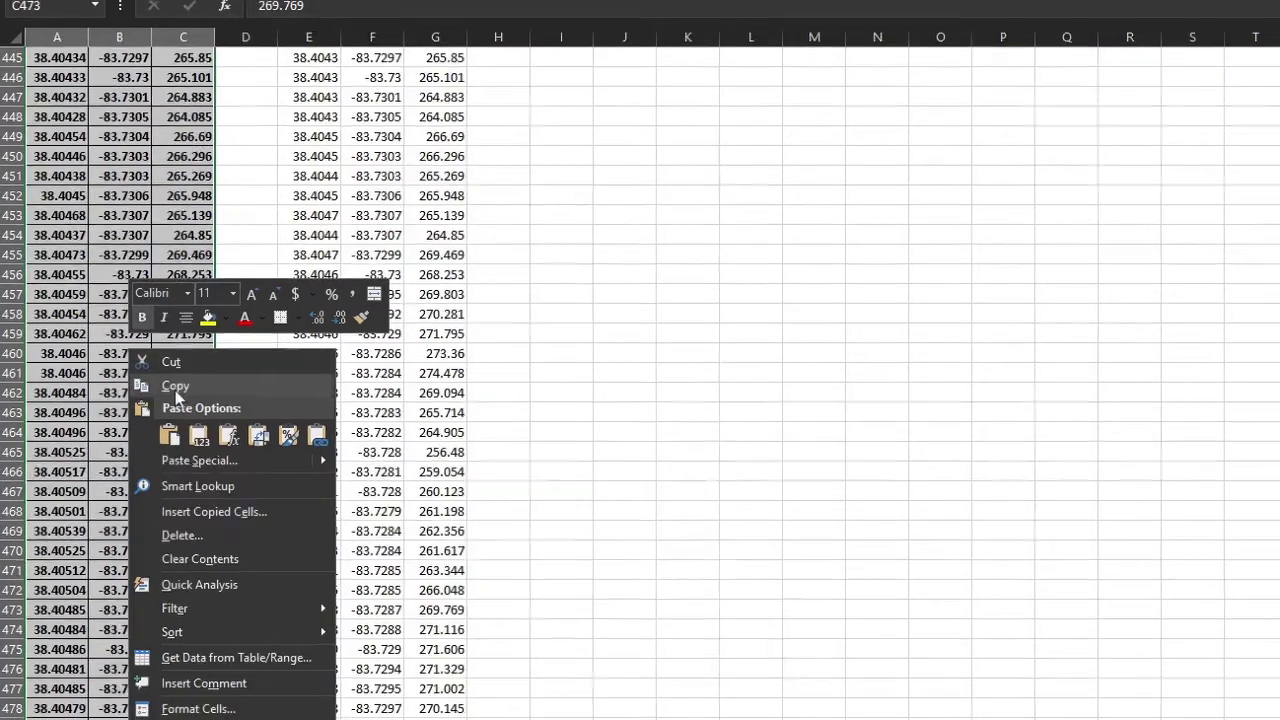
click(176, 386)
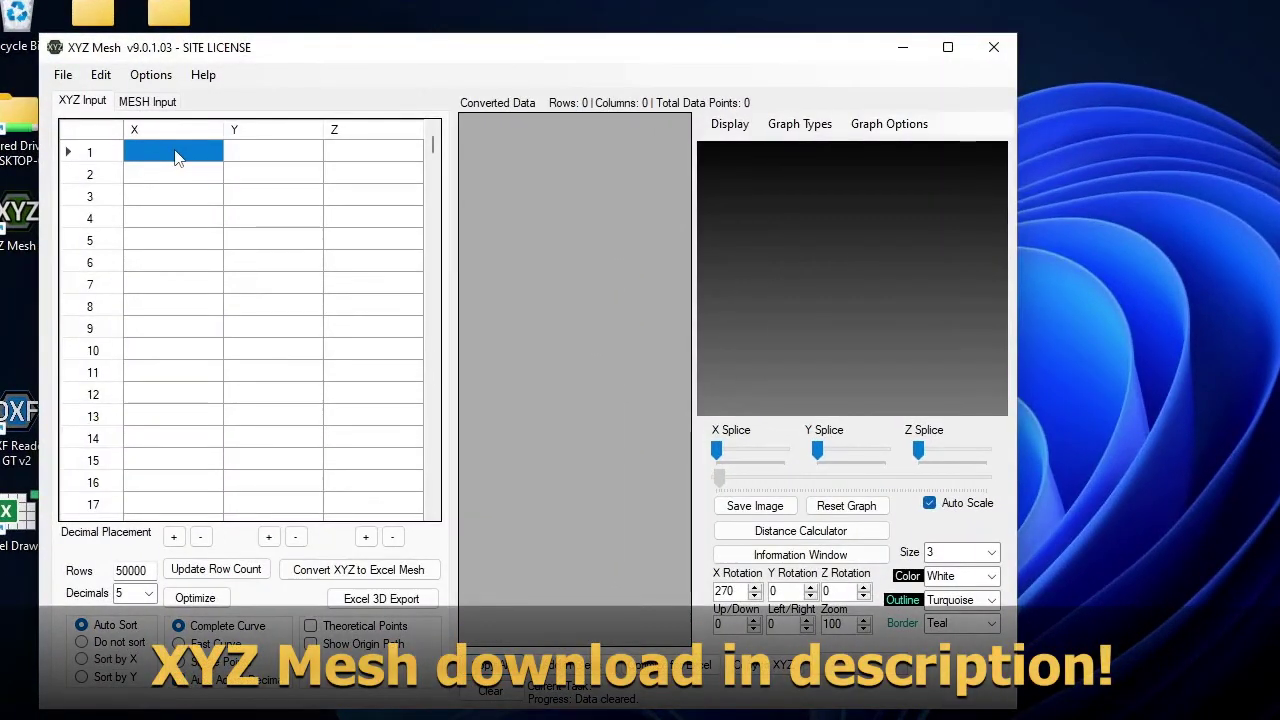
Paste the copied points into the XYZ Input grid of XYZ Mesh, starting at row 1, and maximize the window.
right_click(176, 157)
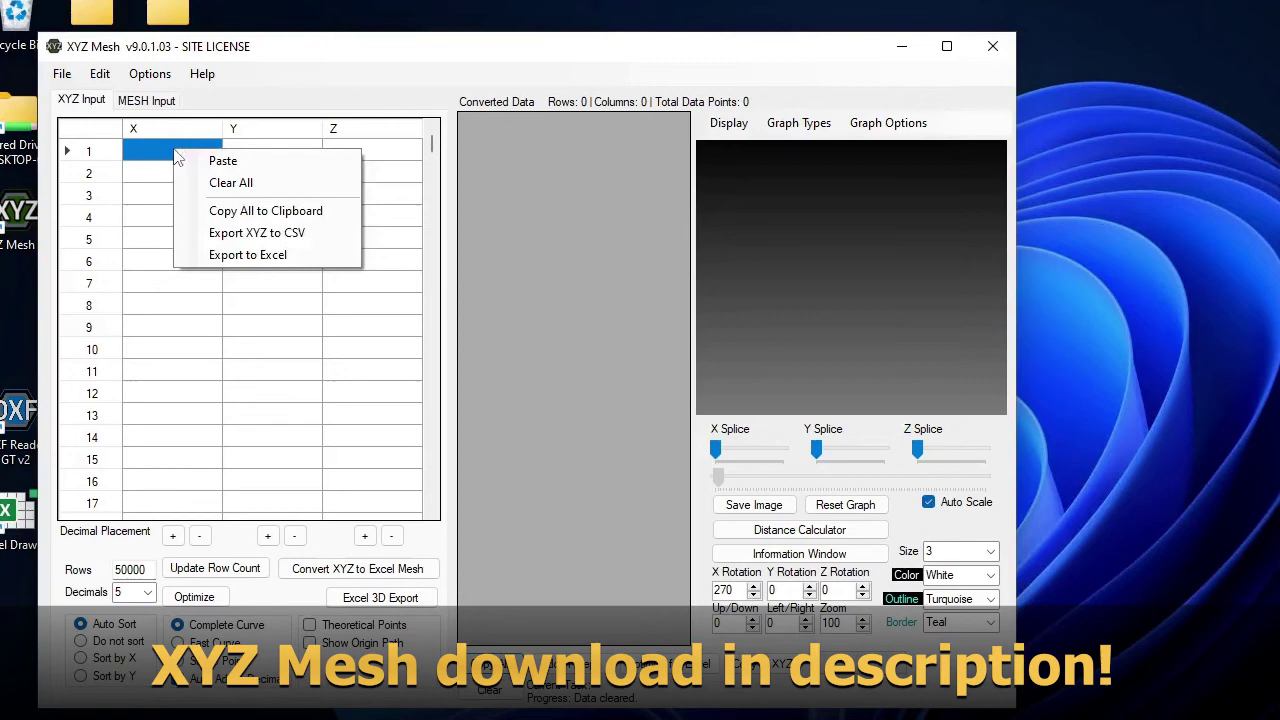
click(193, 163)
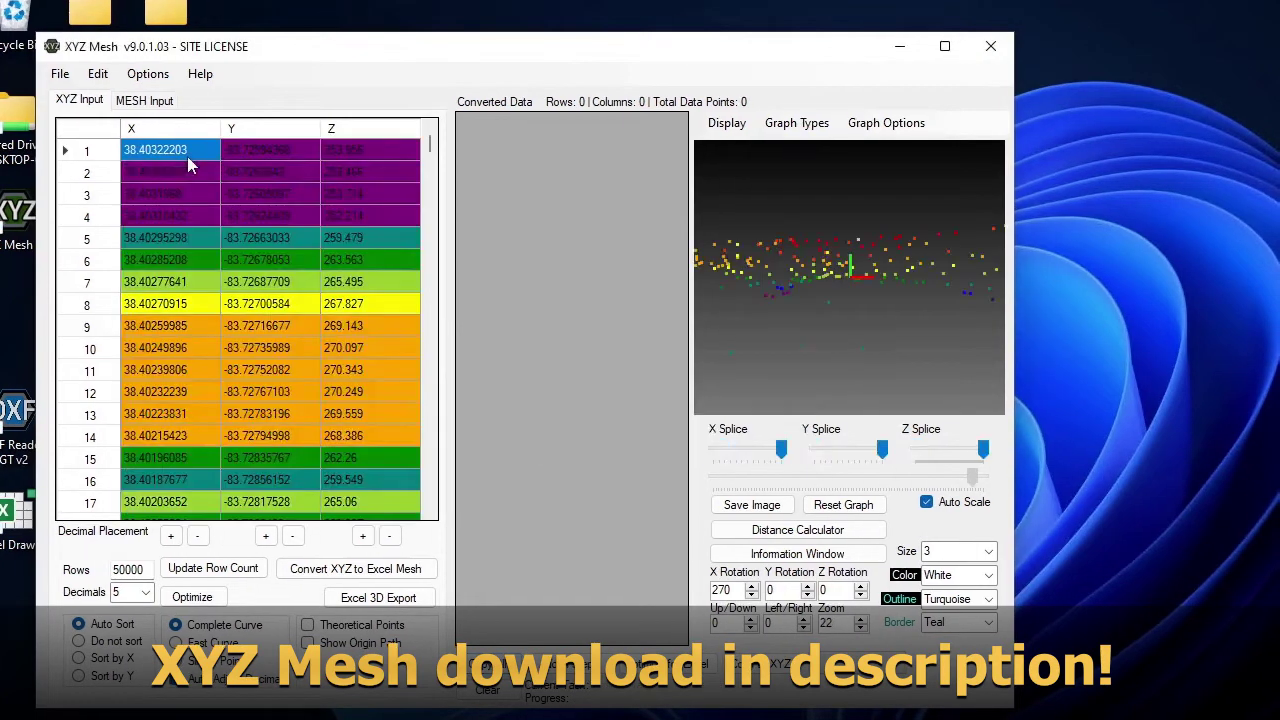
click(943, 47)
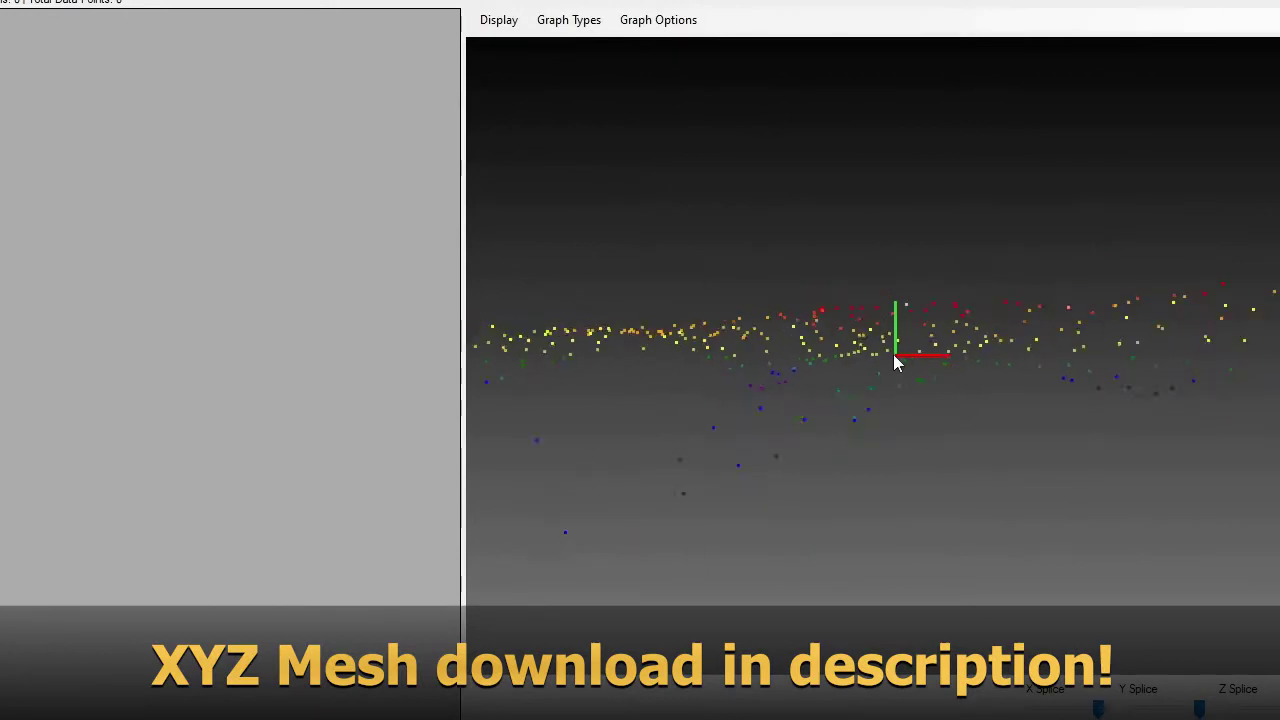
Convert the pasted XYZ points to an Excel mesh.
drag(947, 313, 922, 469)
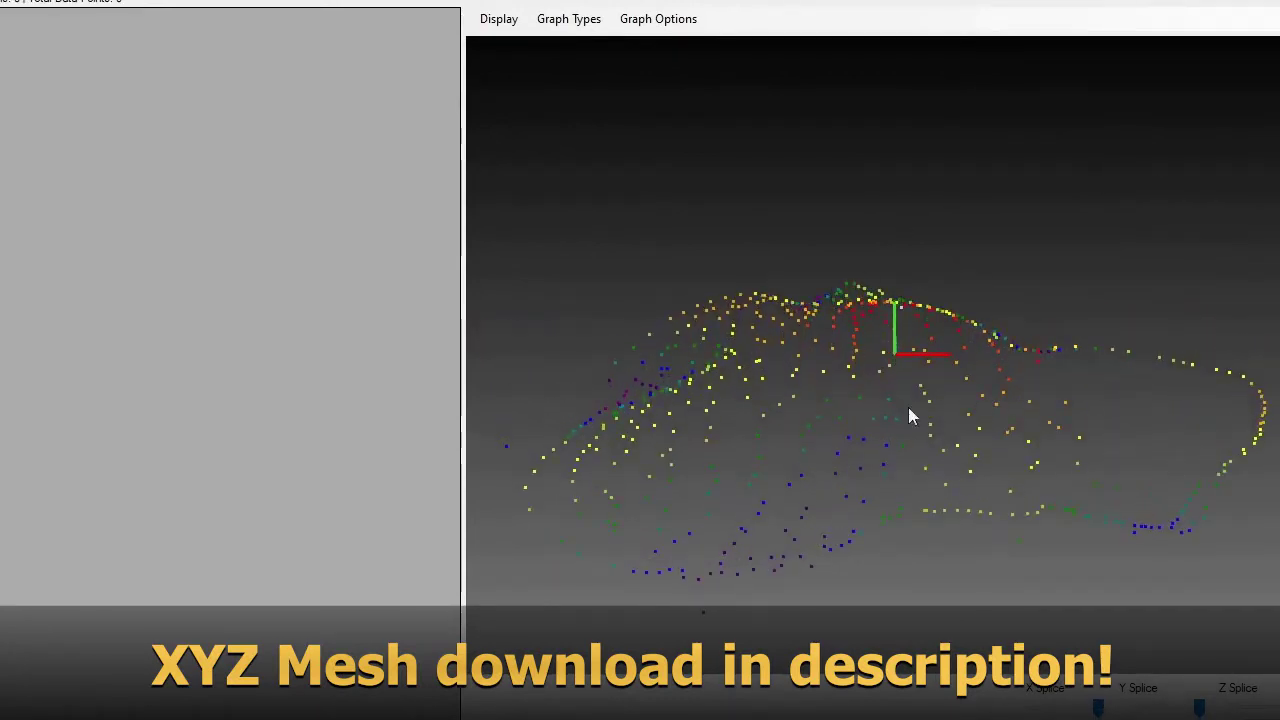
drag(819, 437, 858, 409)
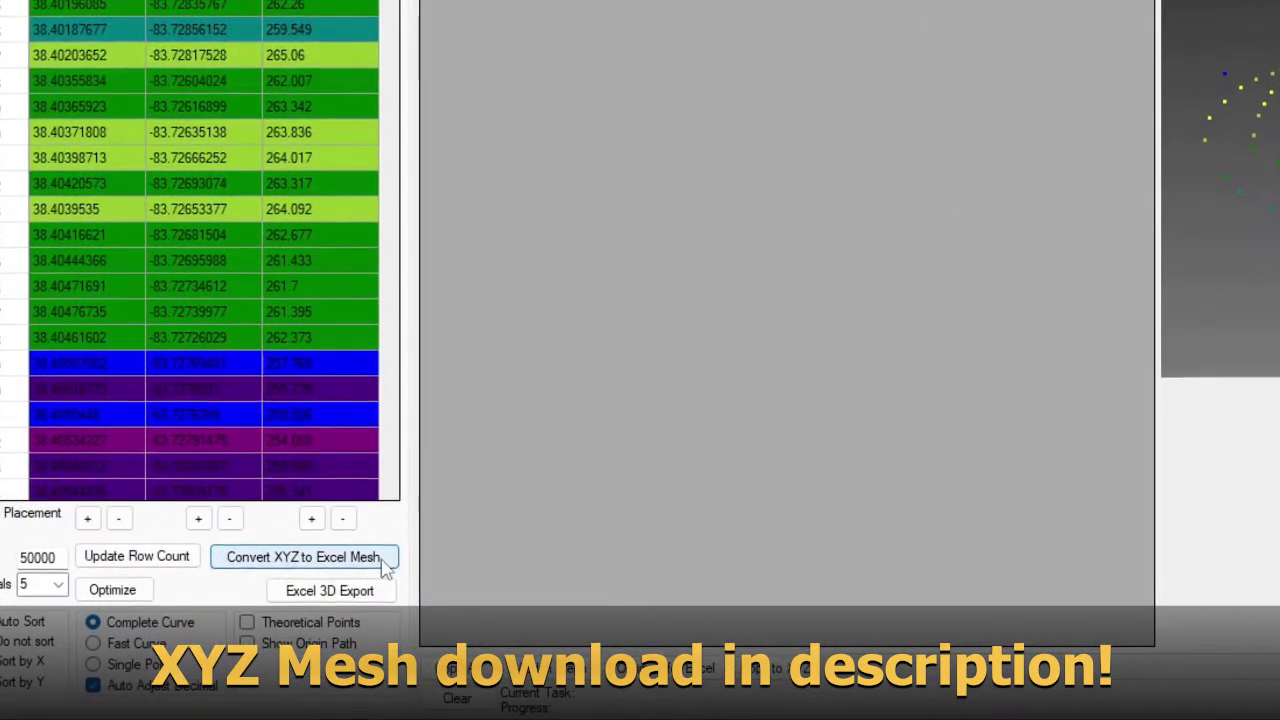
click(385, 562)
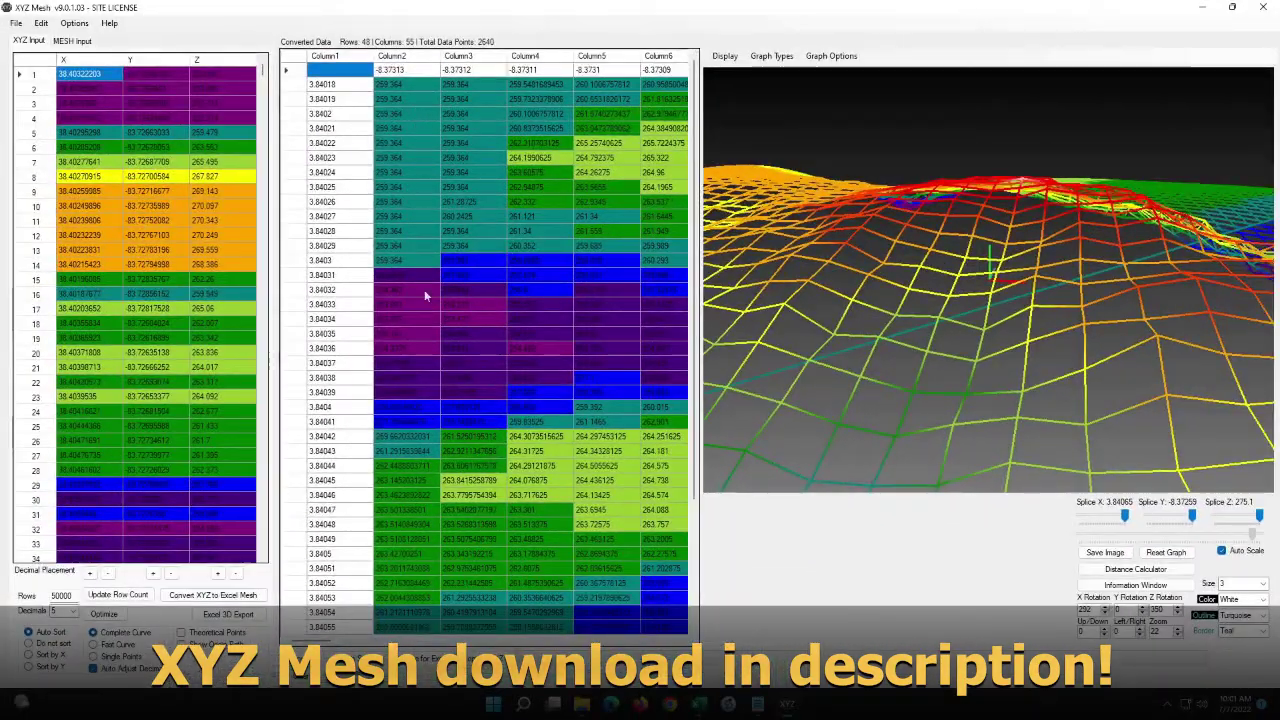
Export the converted mesh to Excel with the Display 3-D Surface option.
drag(306, 641, 643, 633)
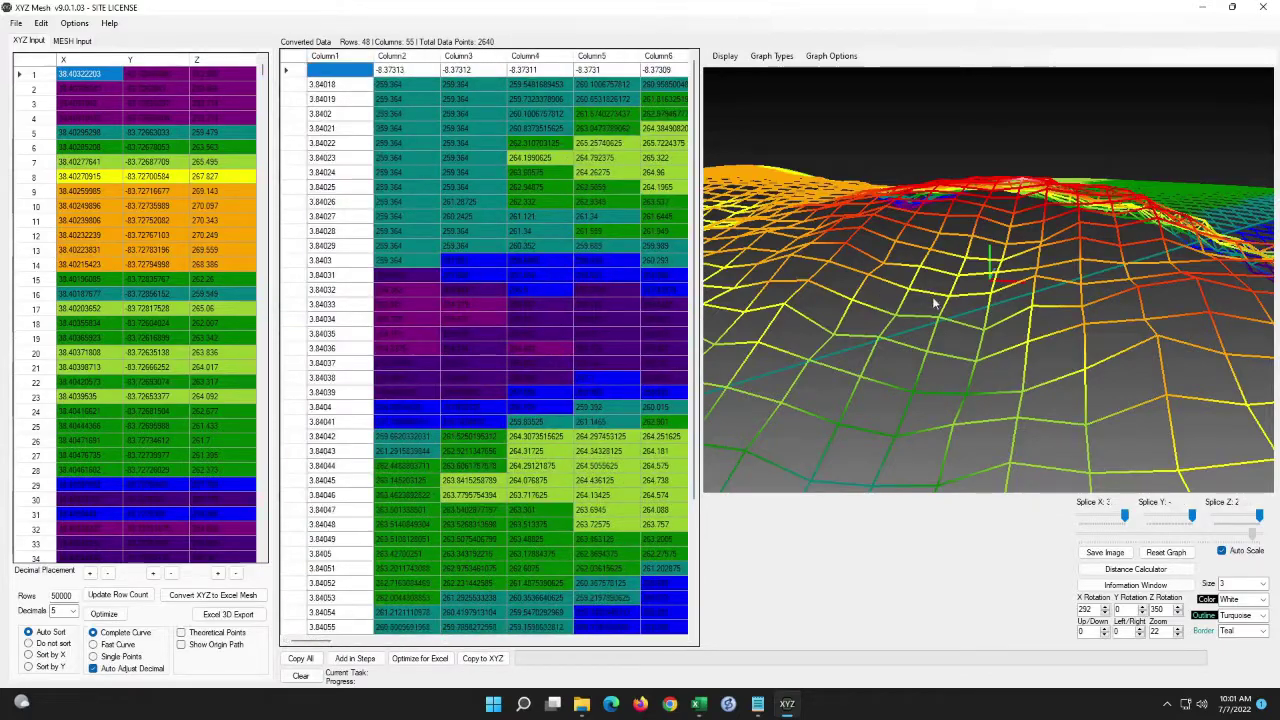
scroll(935, 302, down, 10)
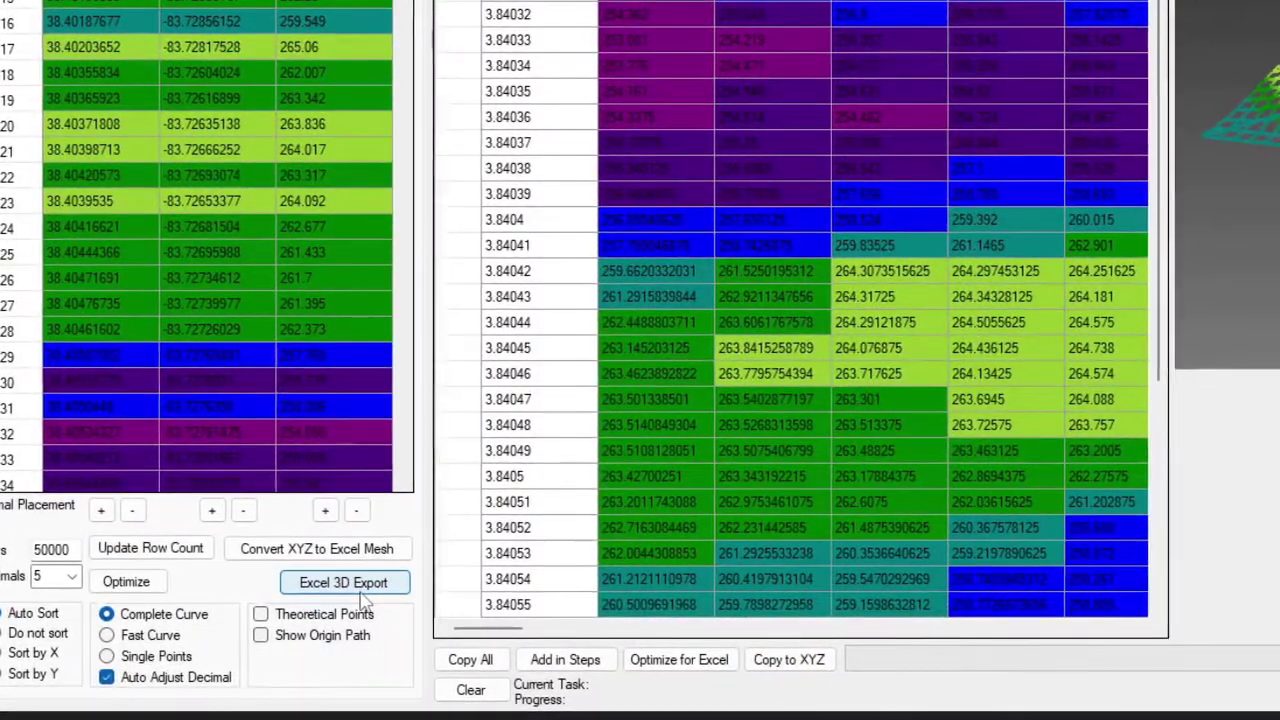
click(362, 588)
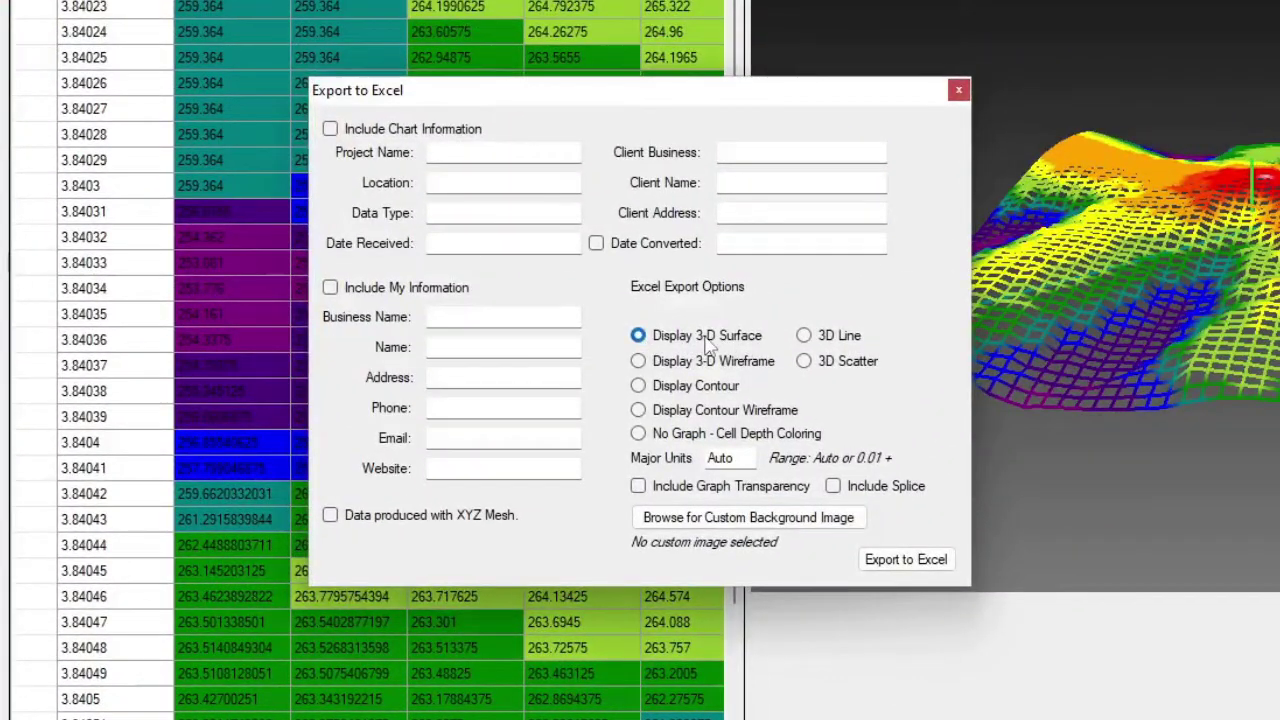
click(694, 366)
click(705, 411)
click(707, 364)
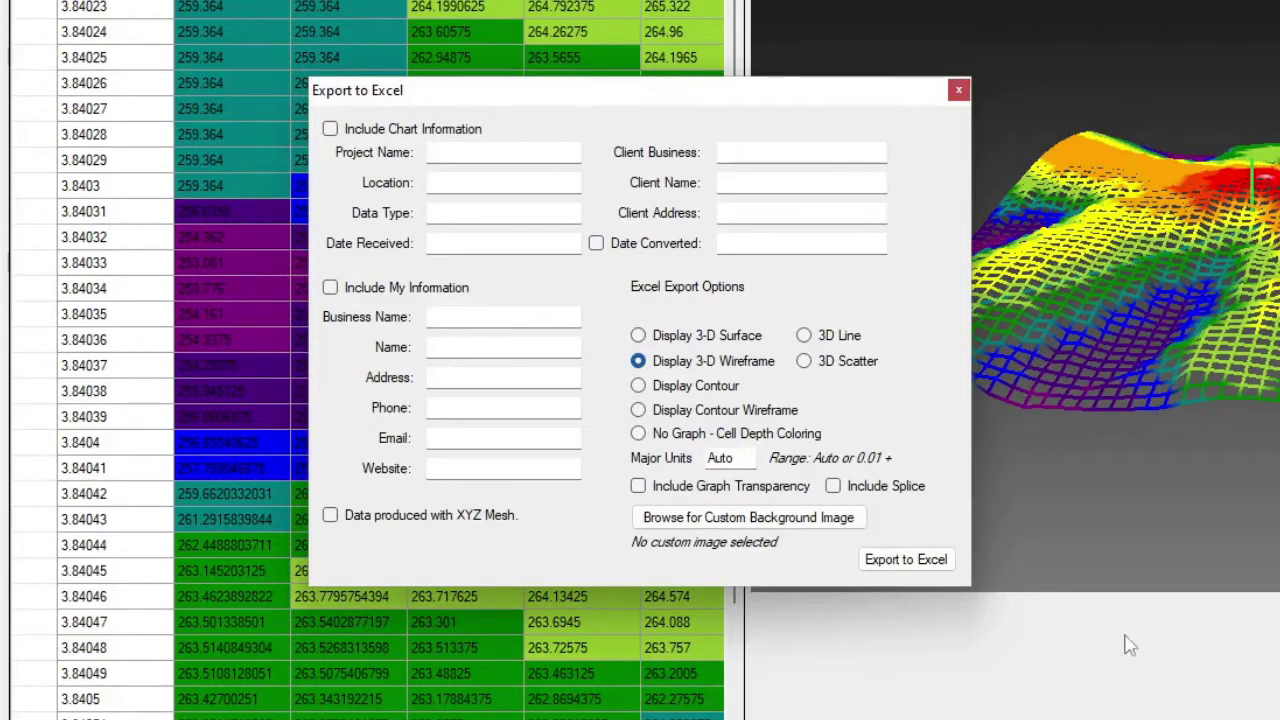
click(718, 338)
click(905, 559)
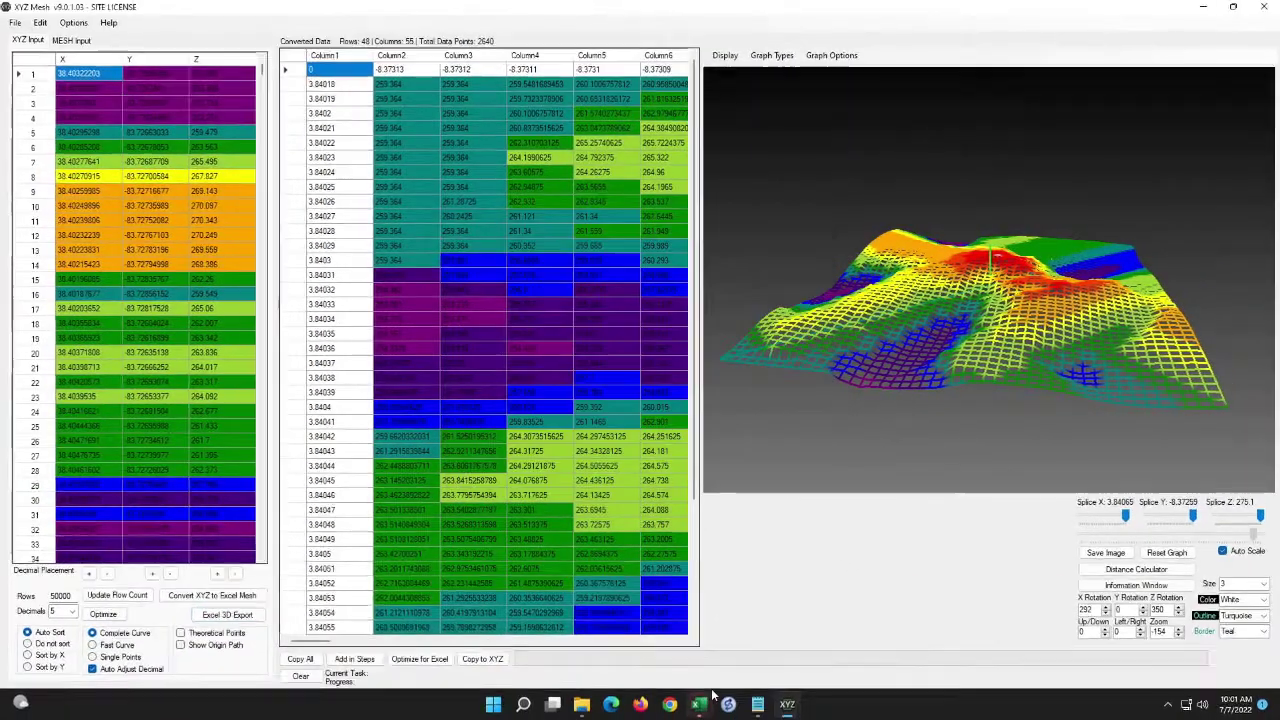
Switch to the exported Book5 workbook in Excel and select its 3-D surface chart.
mouse_move(703, 698)
click(978, 640)
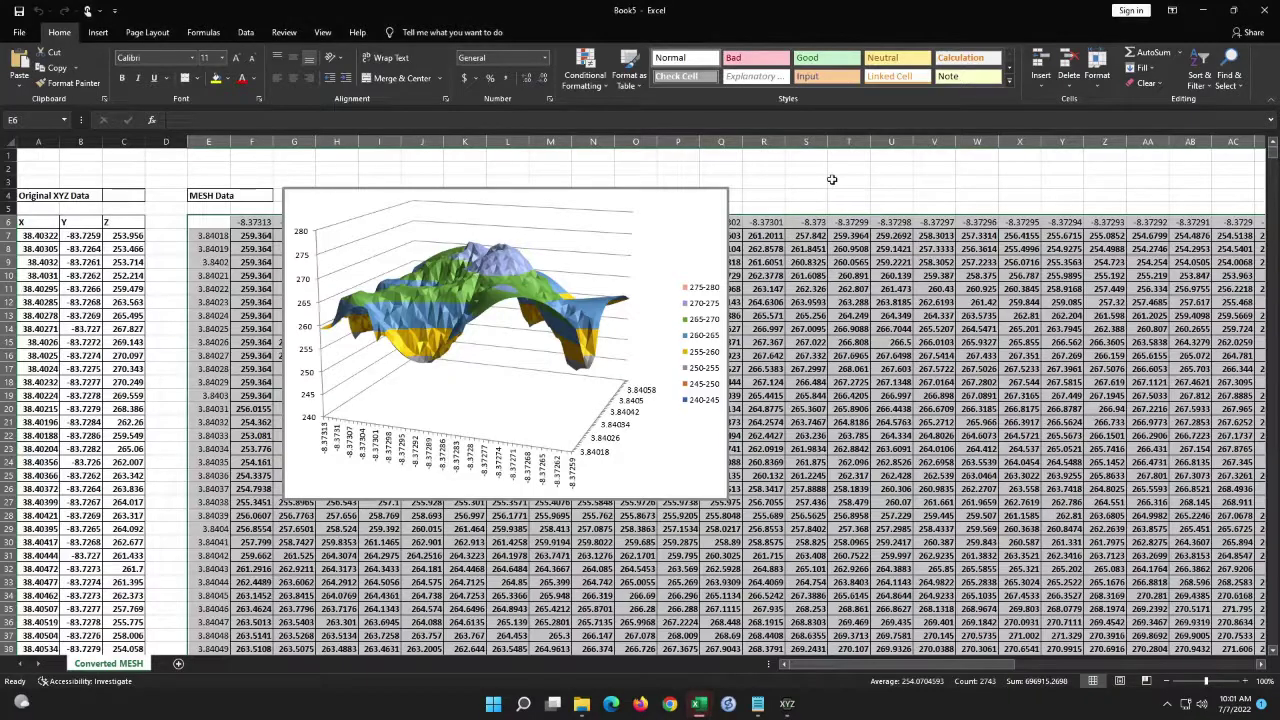
click(675, 474)
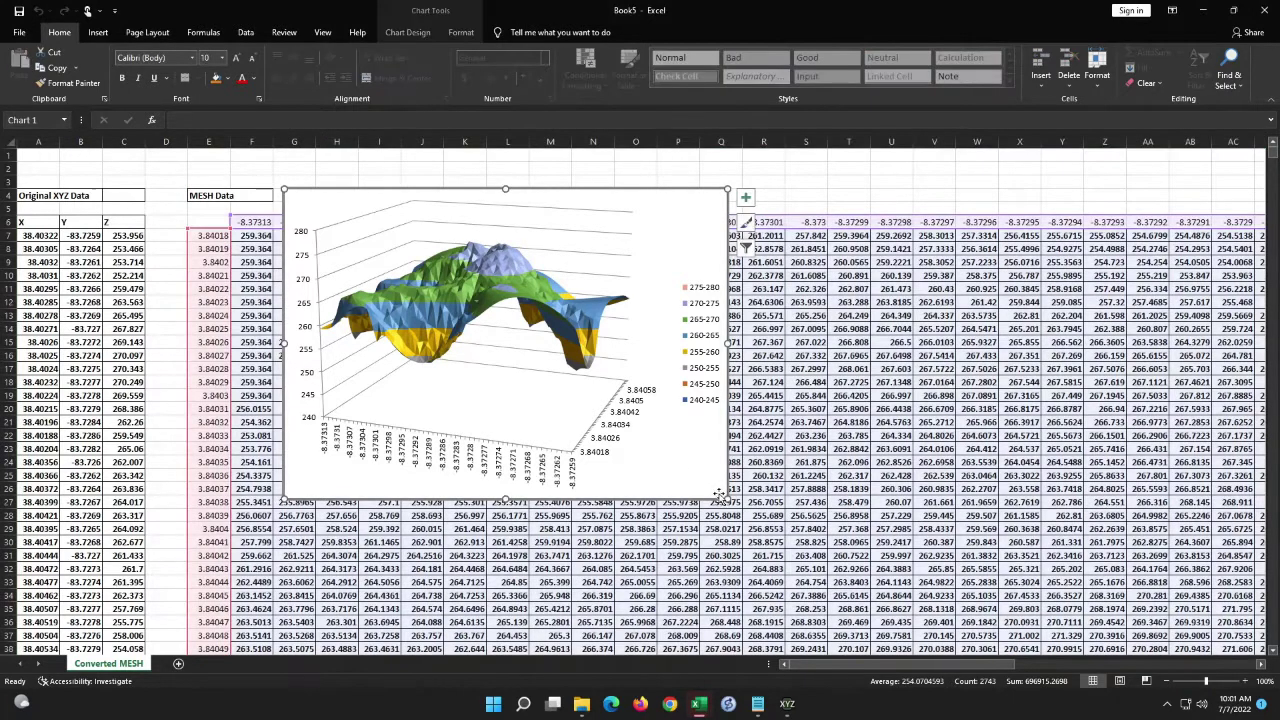
Rotate the exported 3-D surface chart through its 3-D Rotation settings, raising the X Rotation to 50° and further.
drag(727, 501, 862, 542)
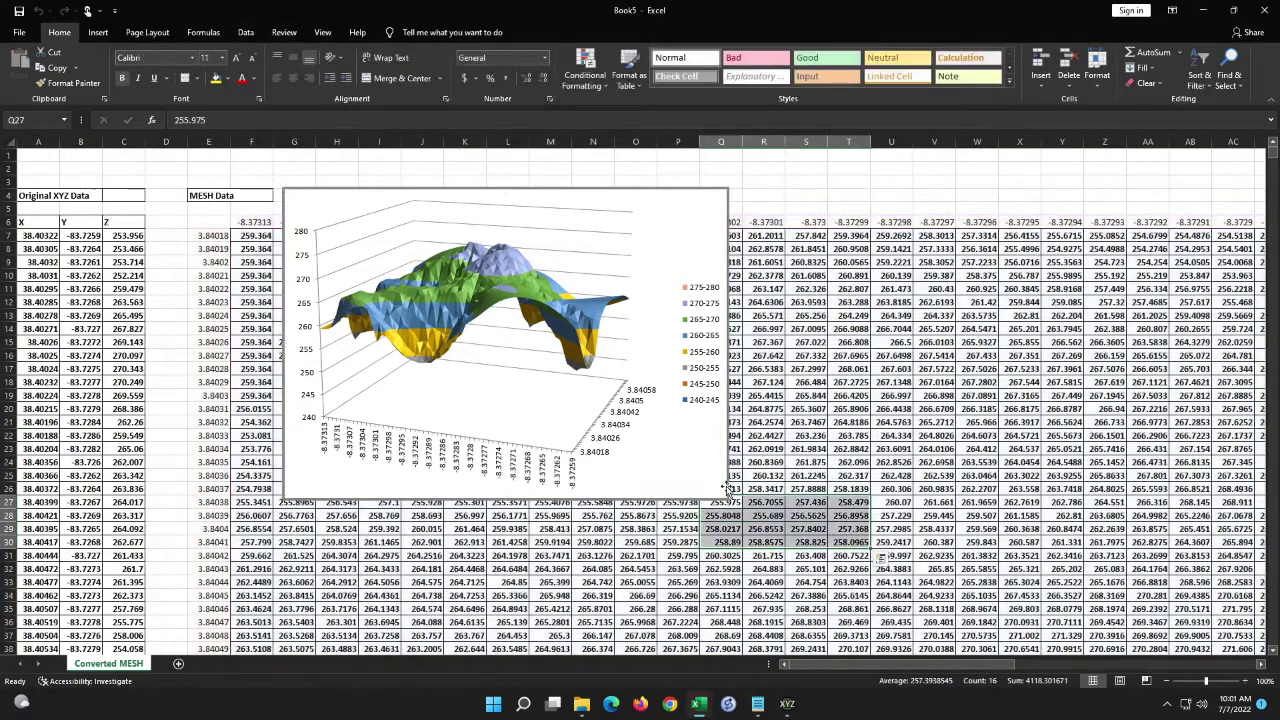
click(720, 490)
right_click(710, 480)
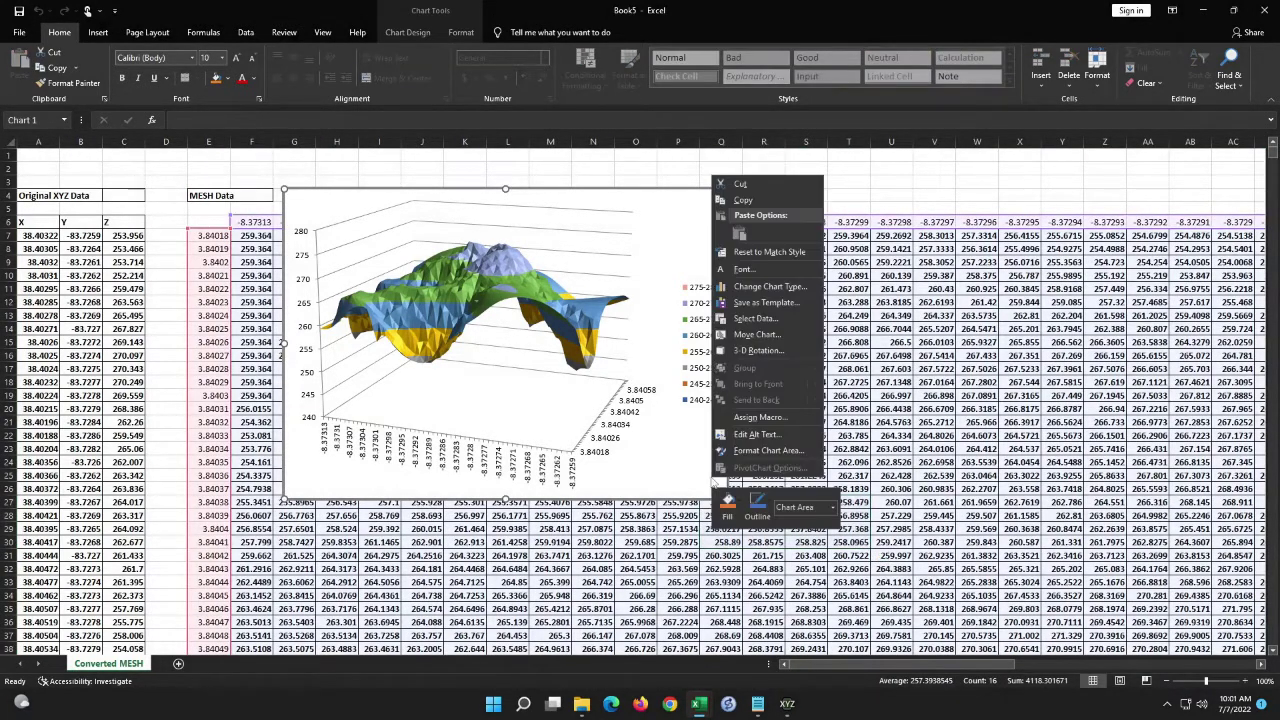
click(770, 352)
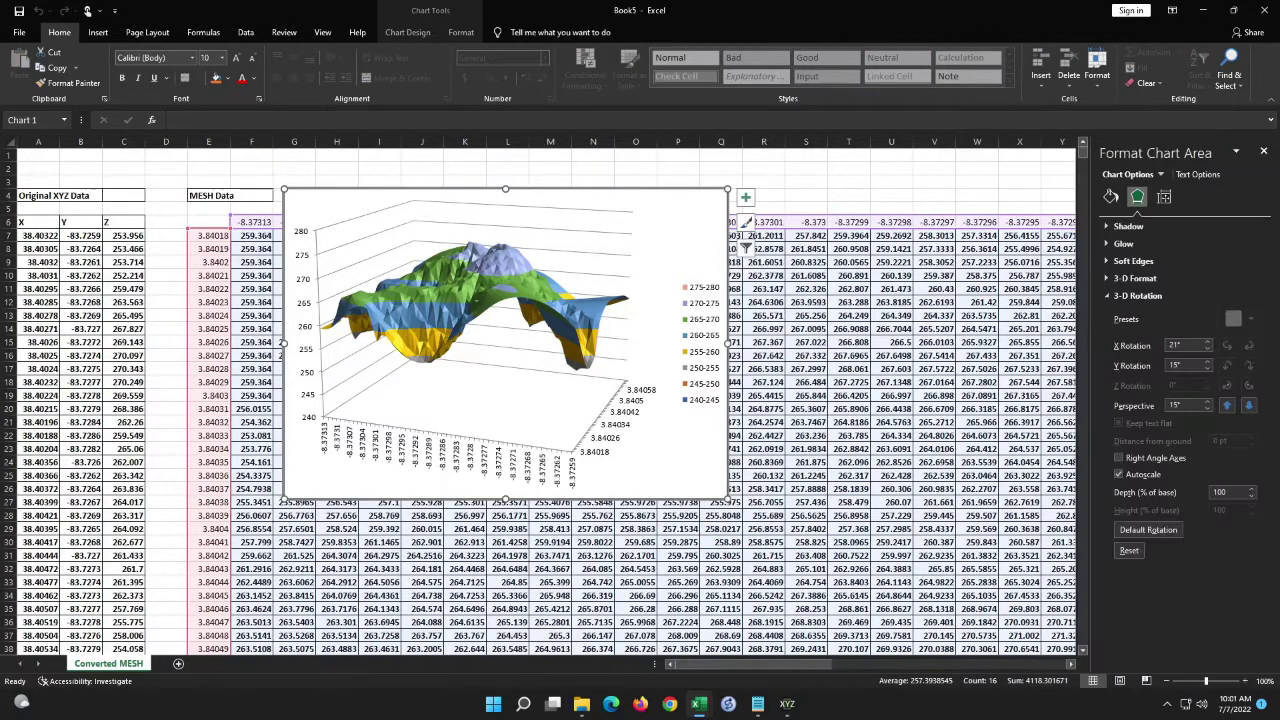
click(1208, 345)
click(1208, 345)
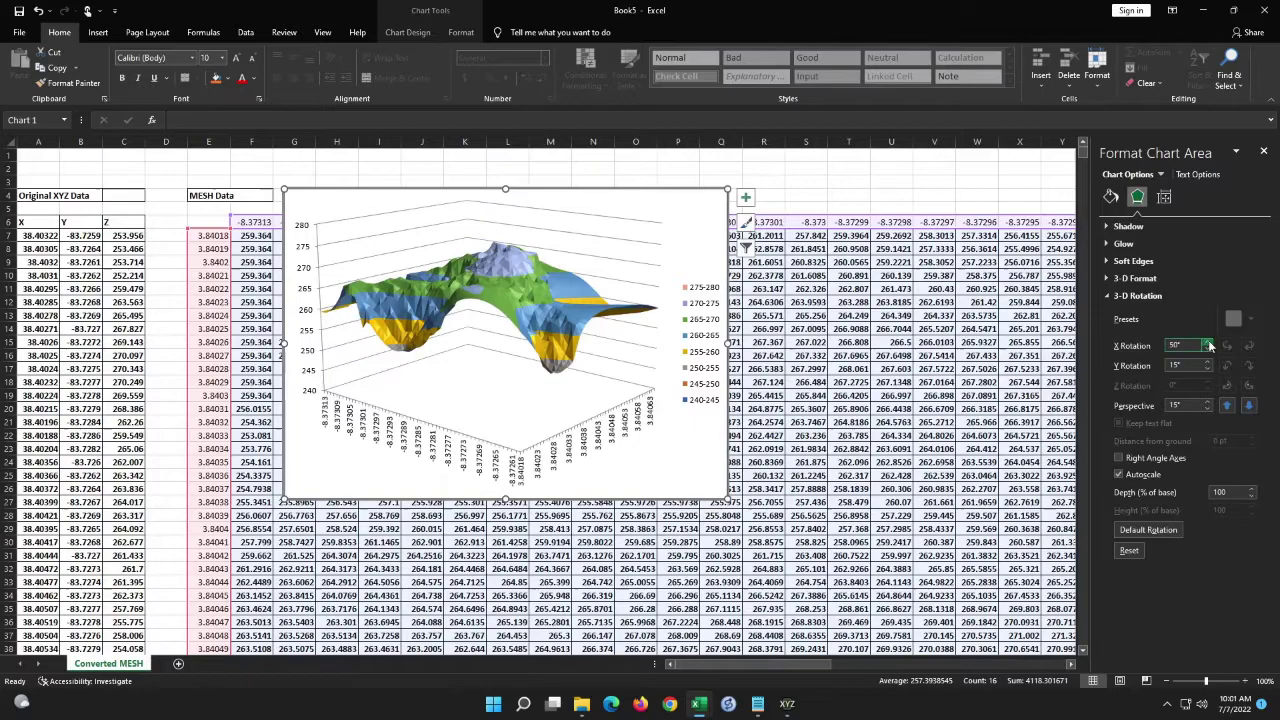
click(1208, 345)
click(1208, 345)
click(1208, 345)
click(1208, 345)
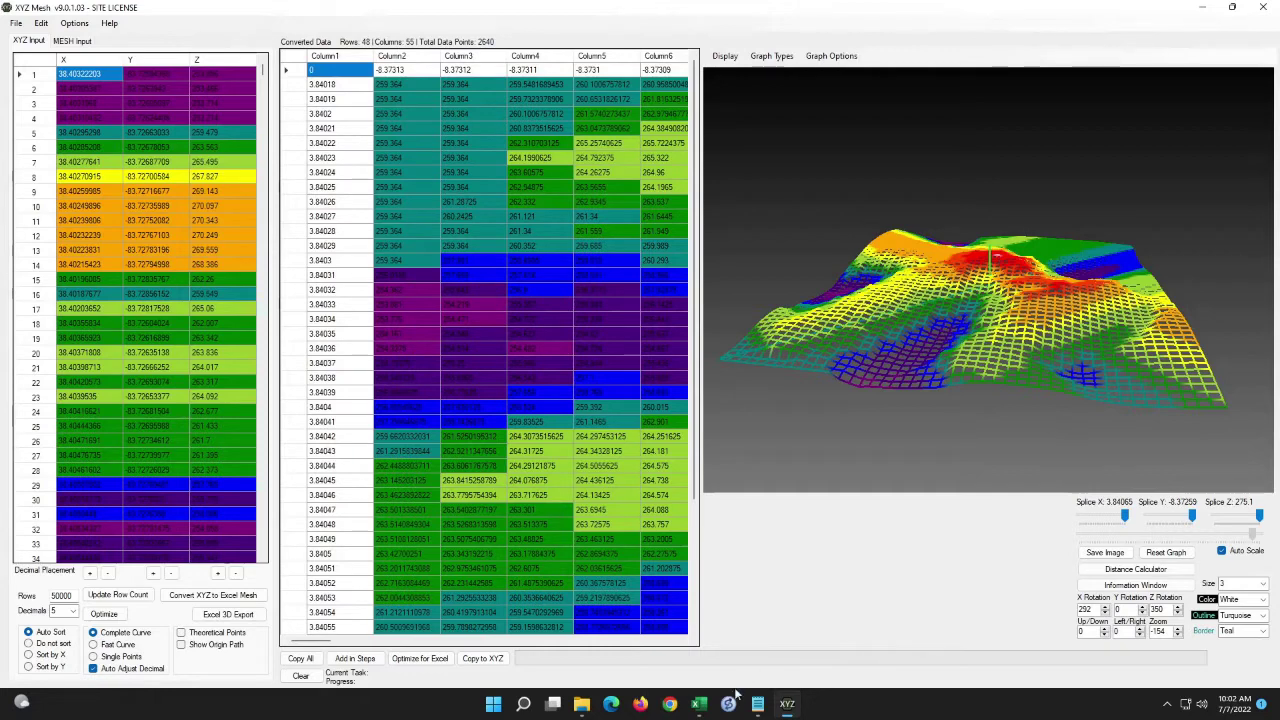
Switch to the sample data Scatter workbook, set its zoom to 100%, and copy the points in A3:C30.
mouse_move(699, 707)
click(600, 645)
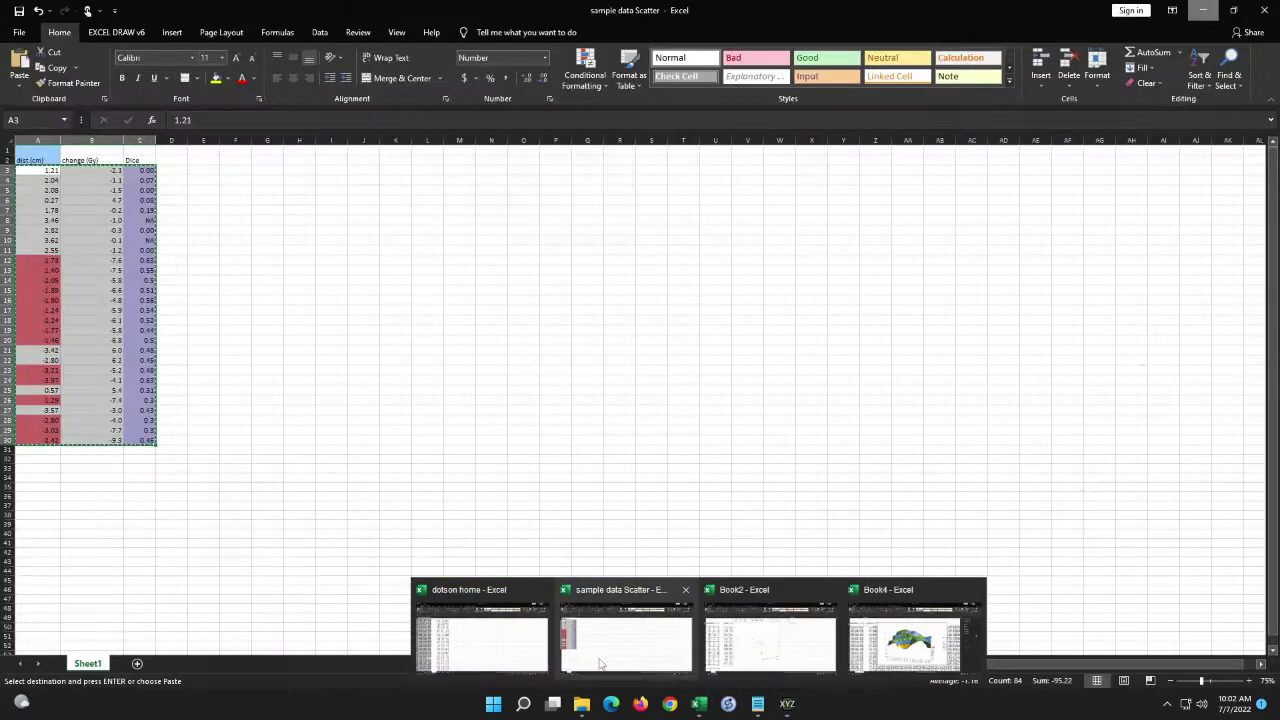
key(Escape)
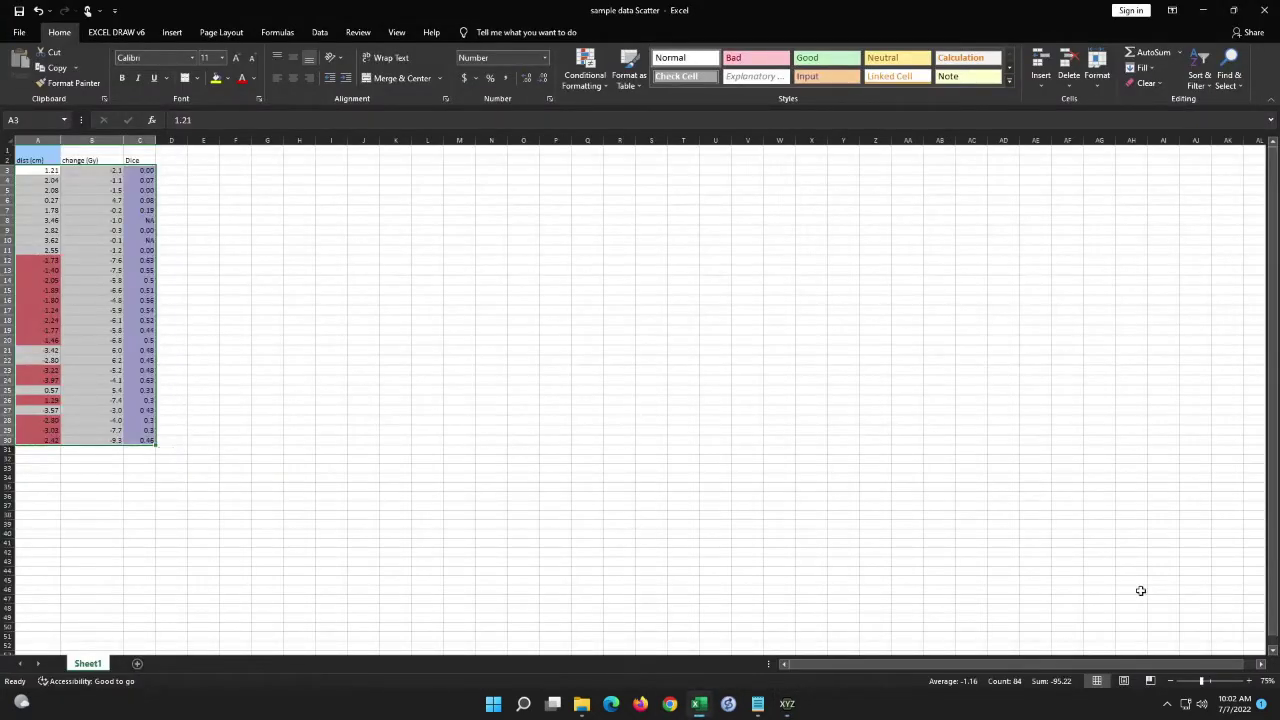
drag(1204, 683, 1205, 686)
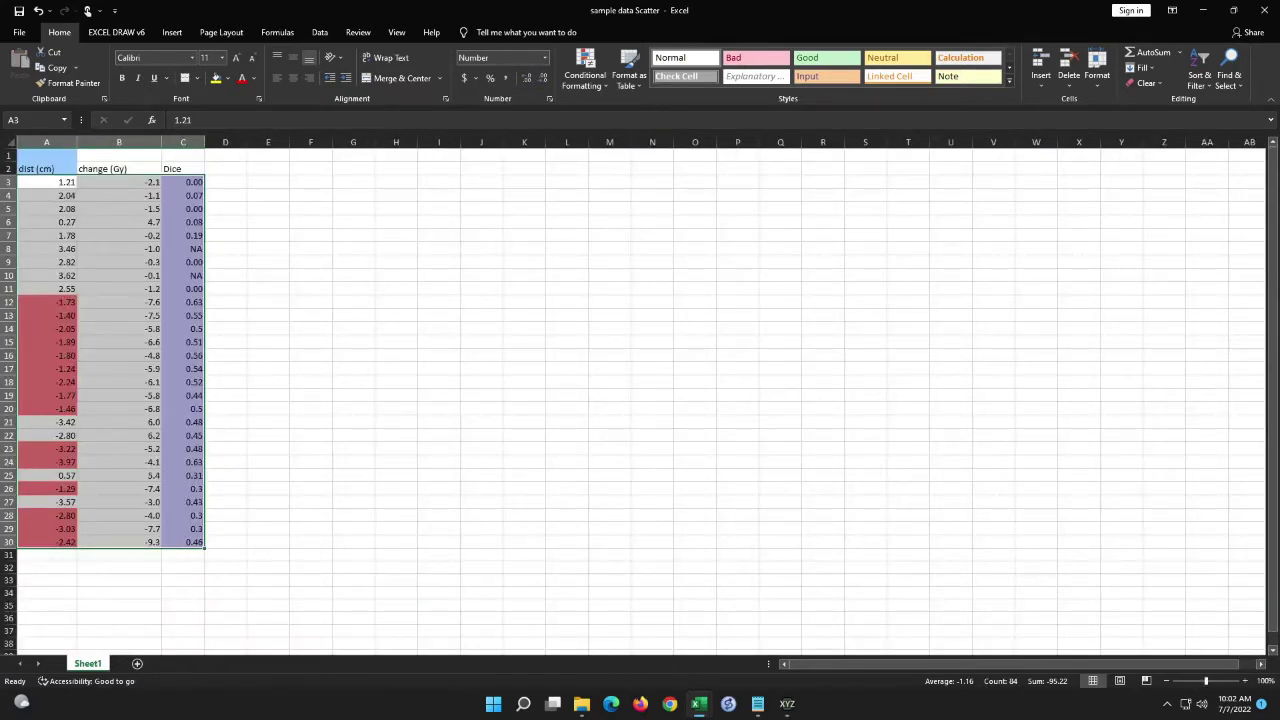
right_click(45, 252)
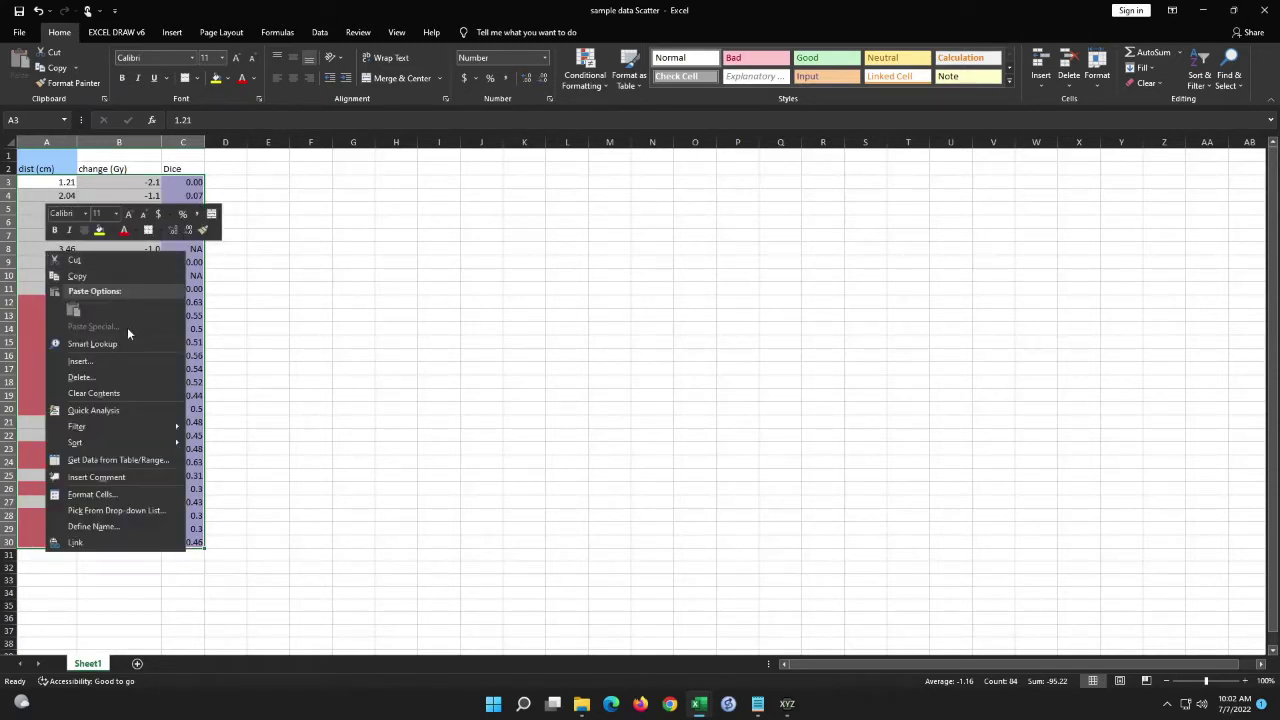
click(115, 277)
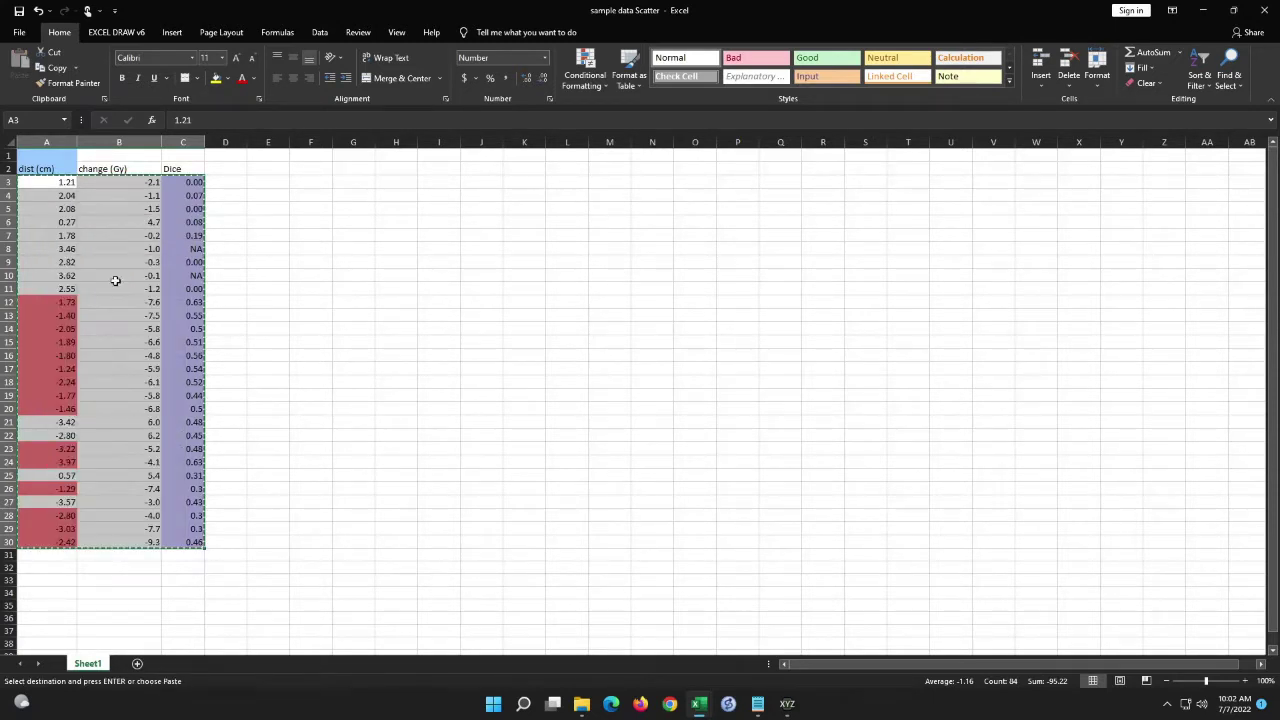
Switch to XYZ Mesh, clear the XYZ Input grid by updating the row count, and paste the copied points starting at row 1.
click(790, 704)
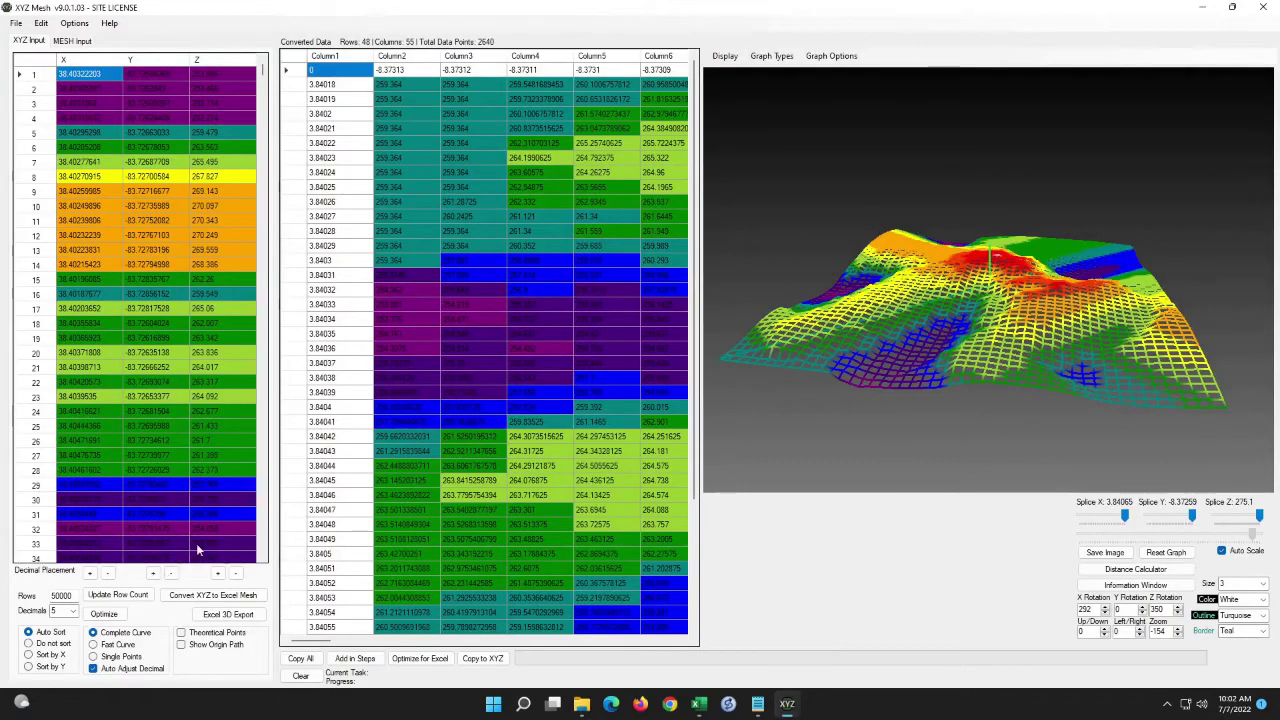
click(118, 595)
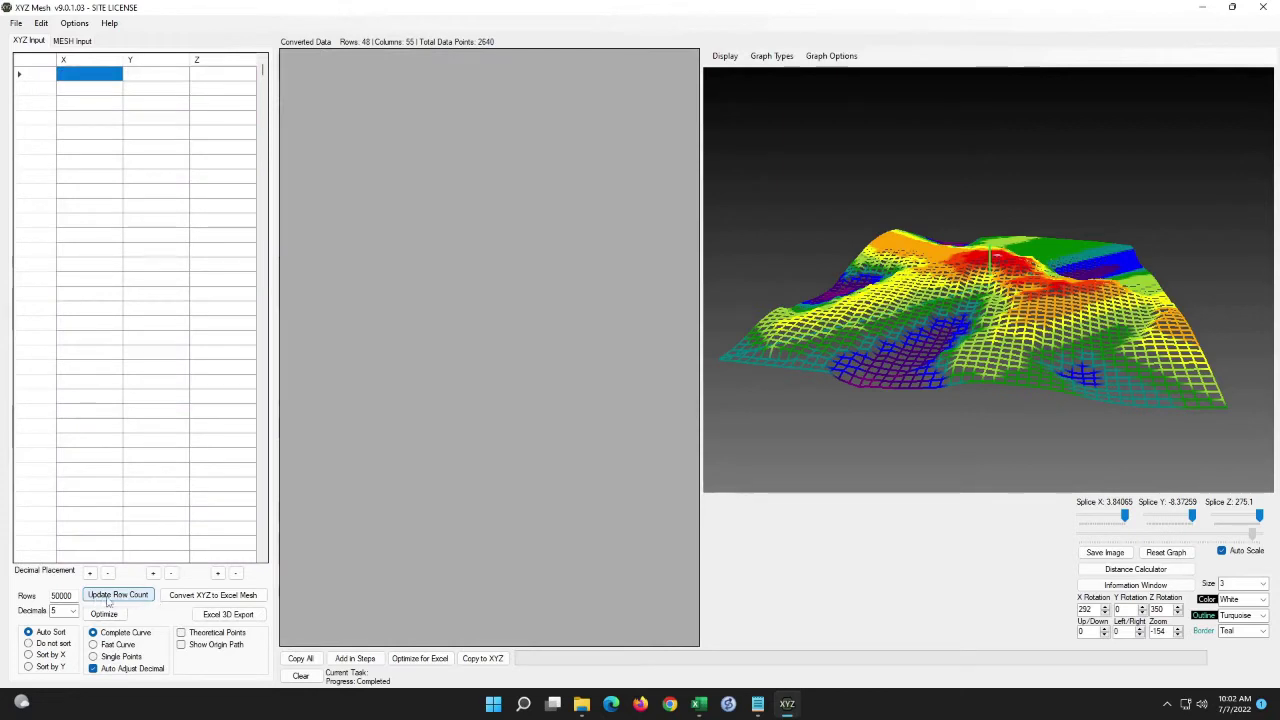
right_click(102, 79)
click(137, 82)
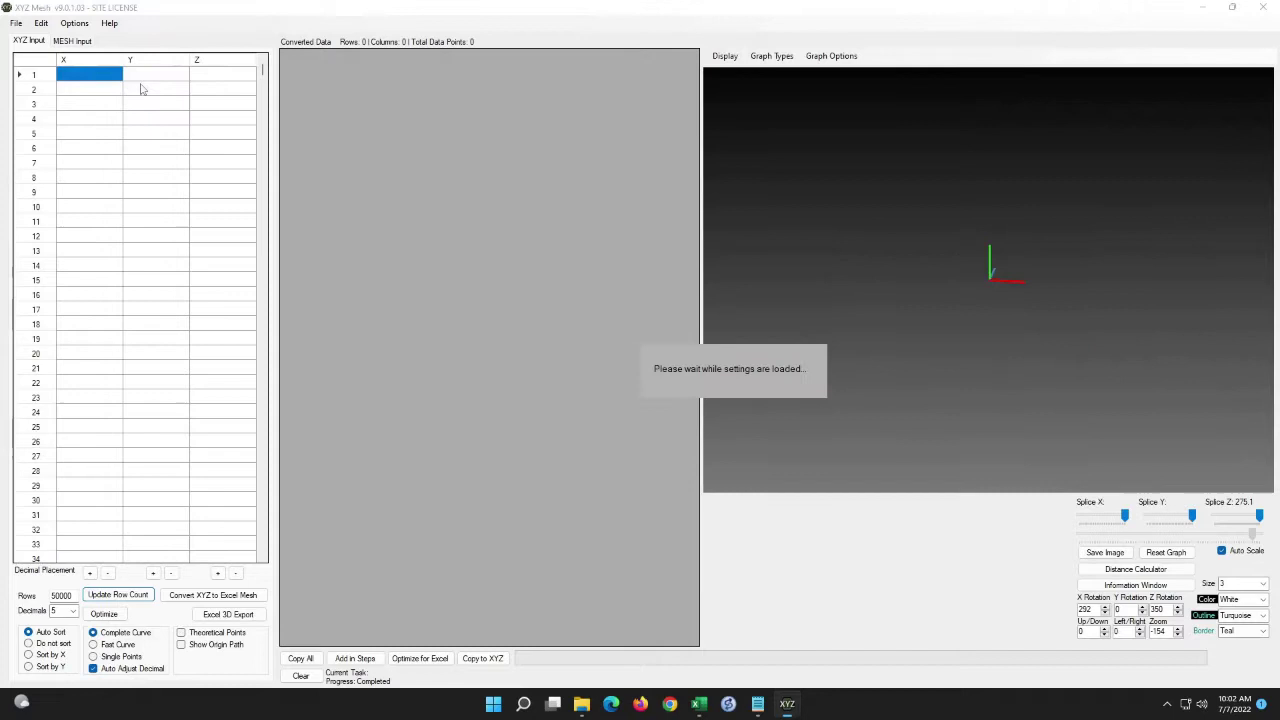
Shift the decimal placement of the Z column one place to the right, trying a second place and reverting it.
drag(1233, 214, 875, 259)
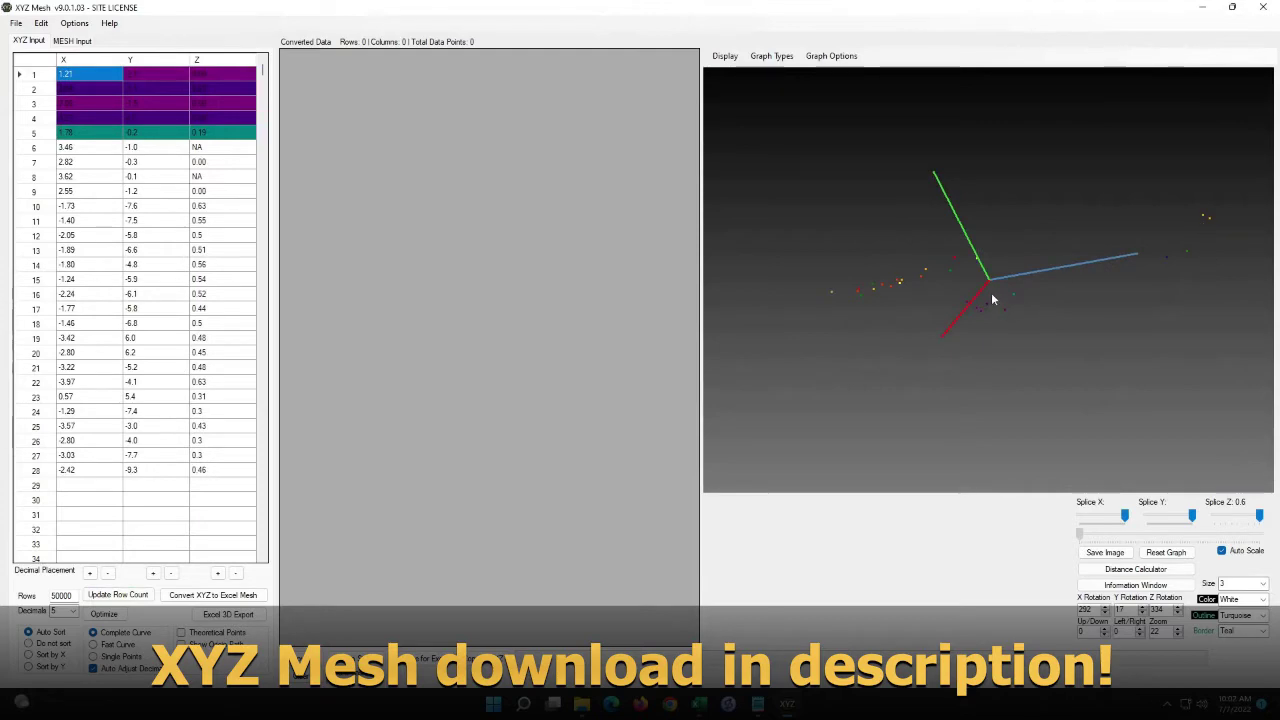
drag(993, 298, 934, 371)
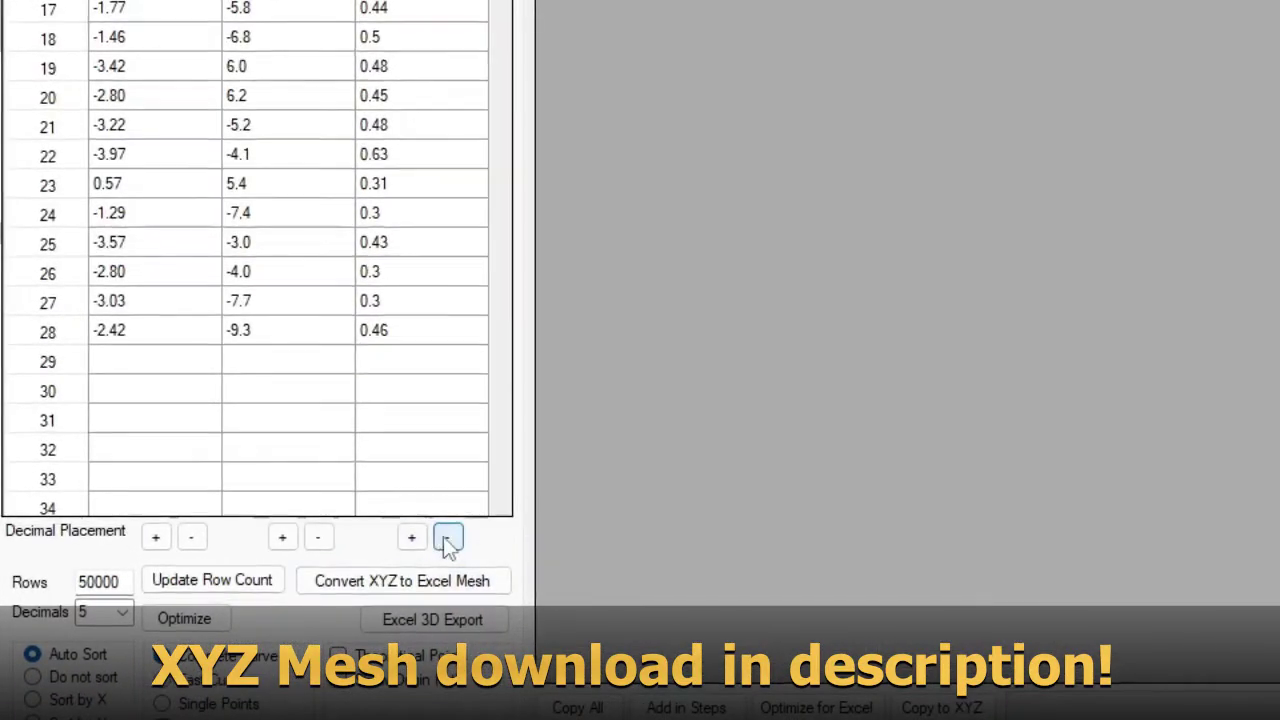
click(446, 539)
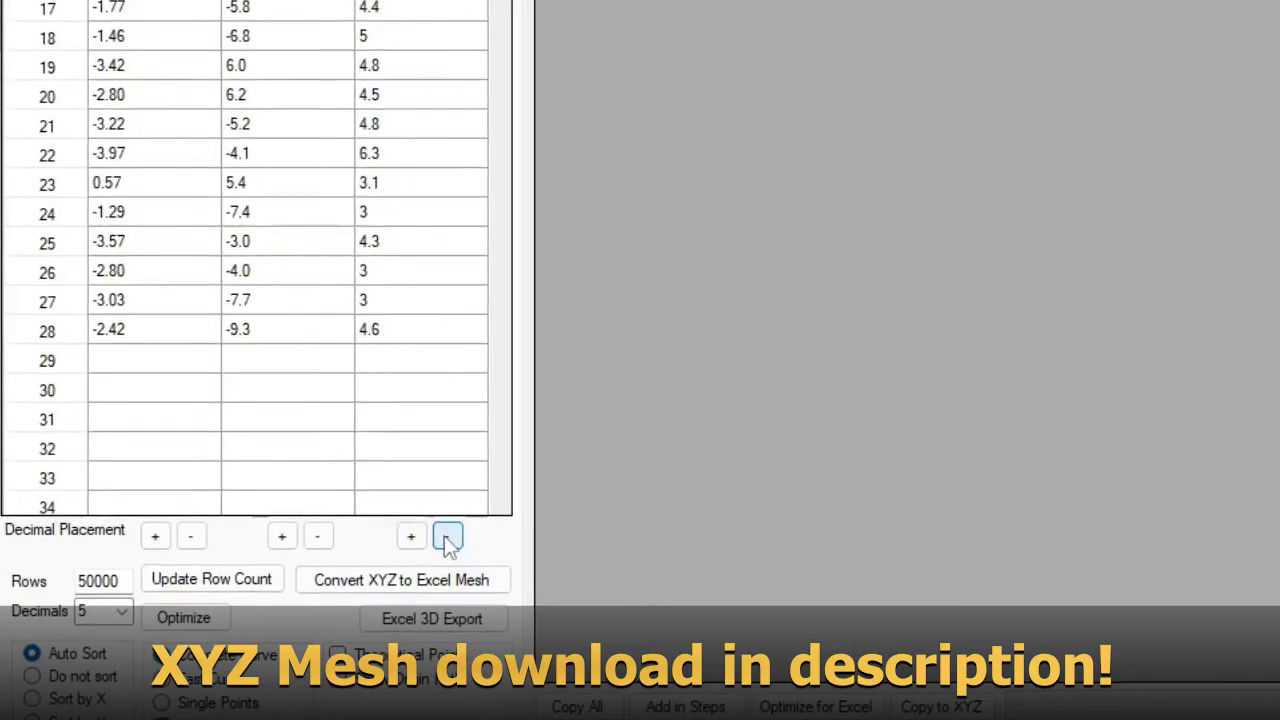
click(447, 538)
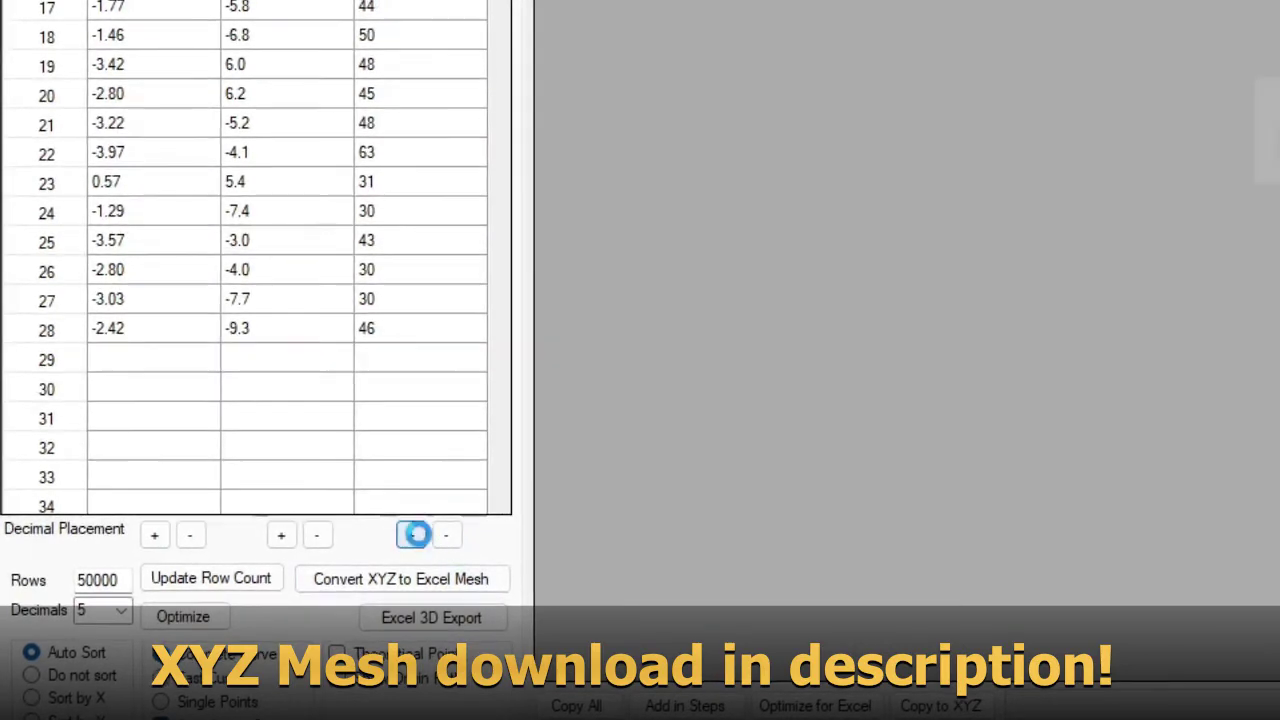
click(416, 535)
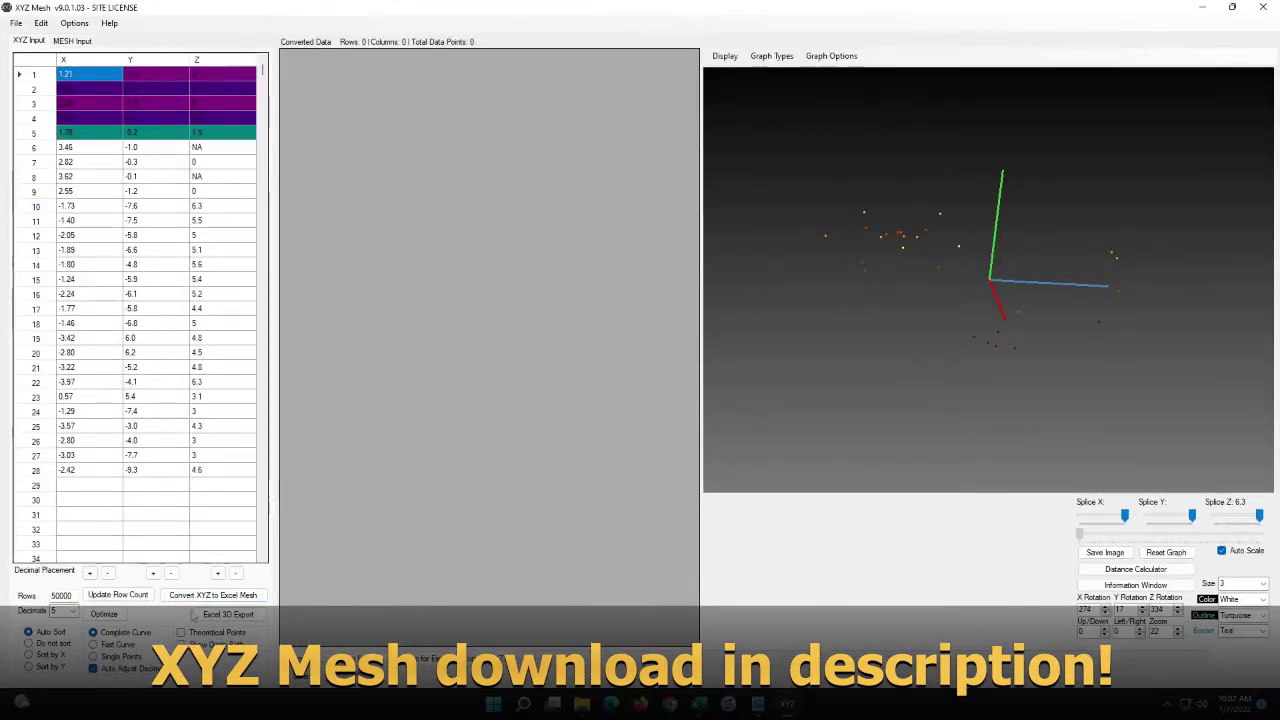
Export the points to Excel as a 3D Scatter and switch to the exported Book5 workbook.
click(229, 616)
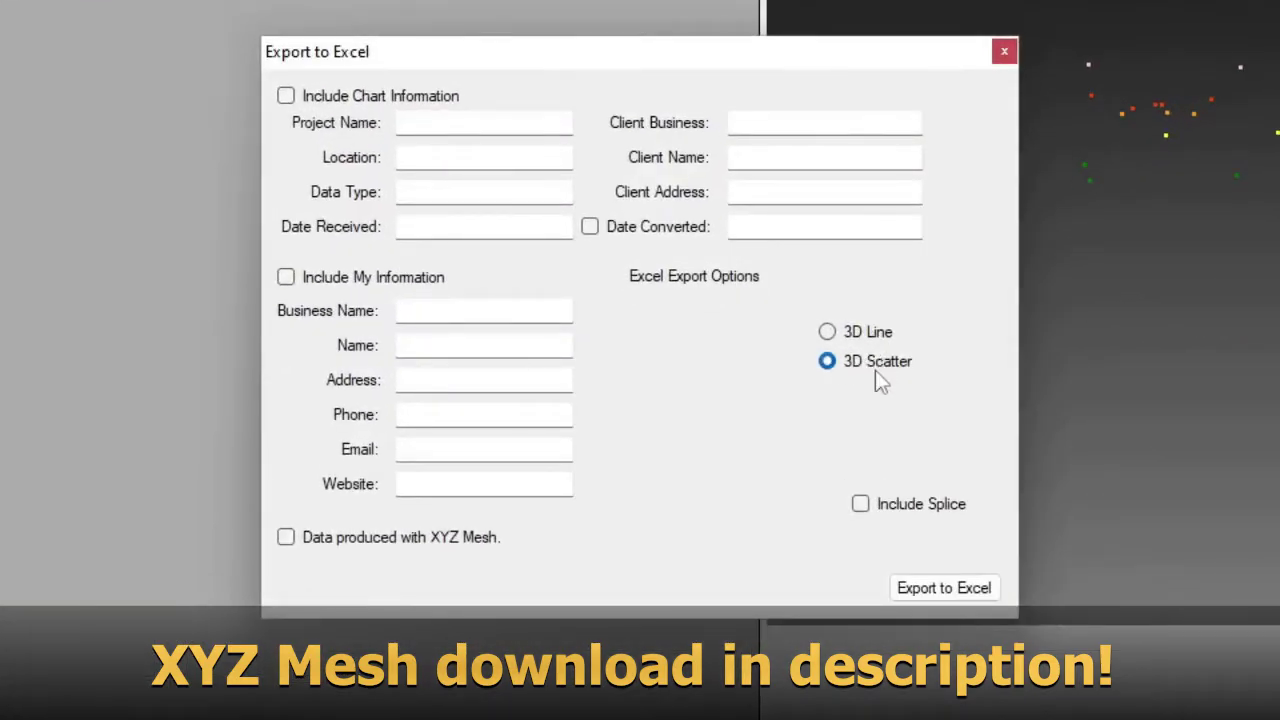
click(921, 587)
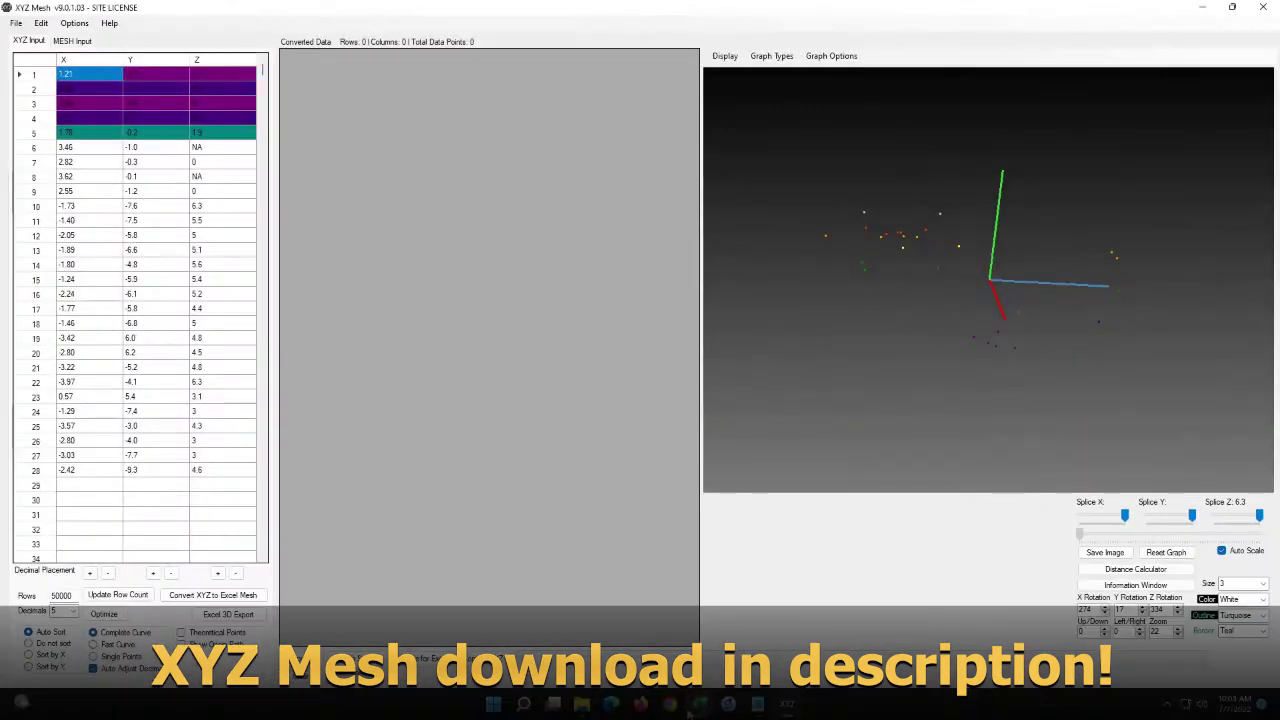
click(699, 705)
click(988, 625)
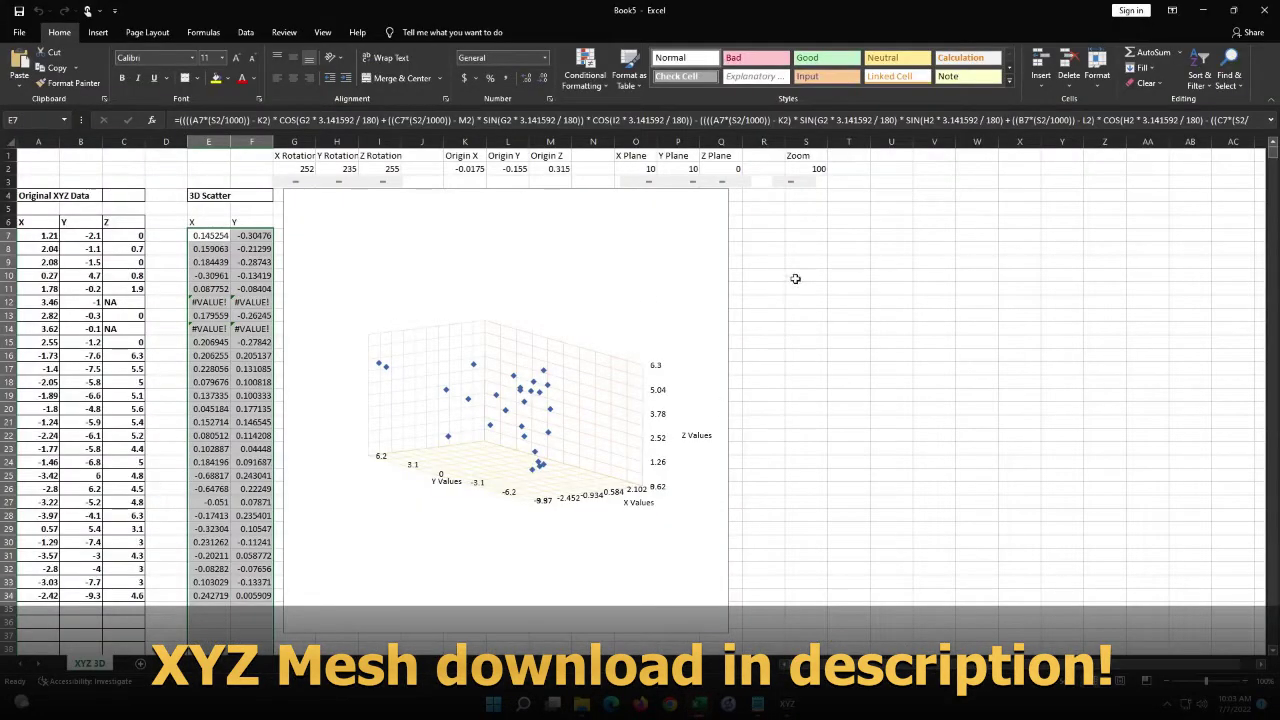
Raise the 3D scatter chart's Zoom to 119, then reduce its Y Plane to 3 and restore it to 10.
click(815, 186)
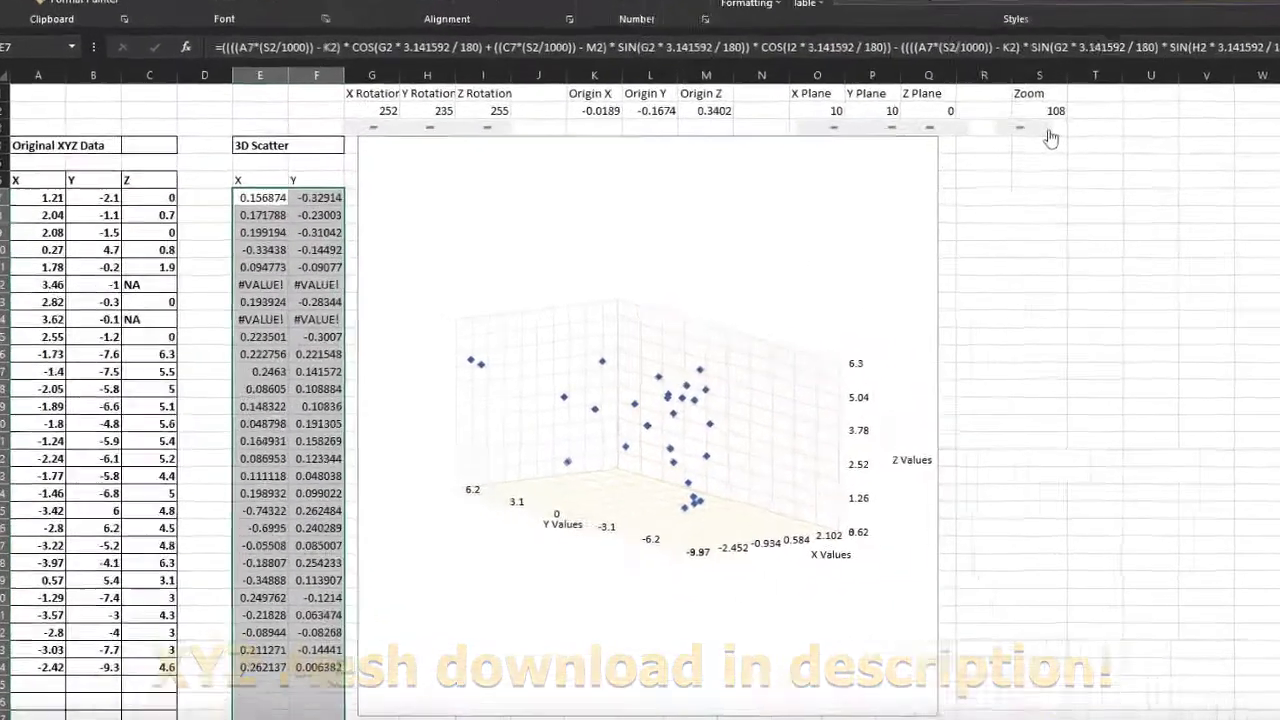
drag(1050, 137, 932, 137)
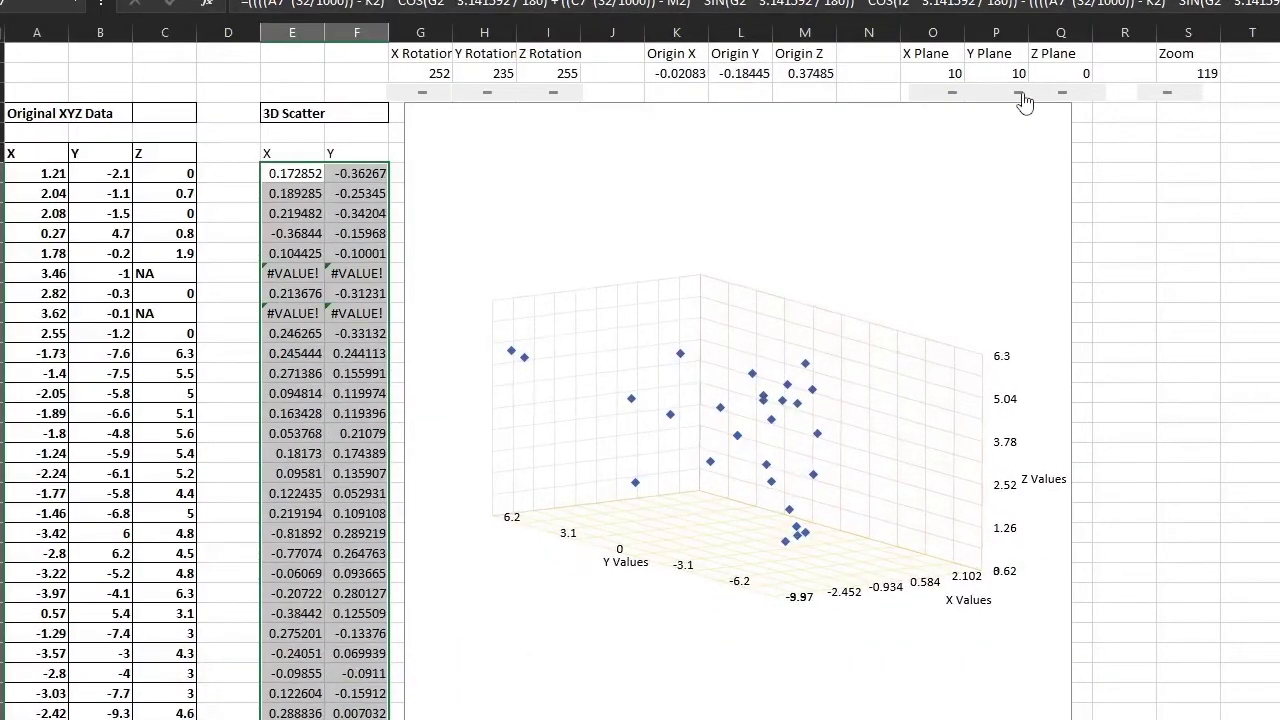
drag(980, 101, 998, 100)
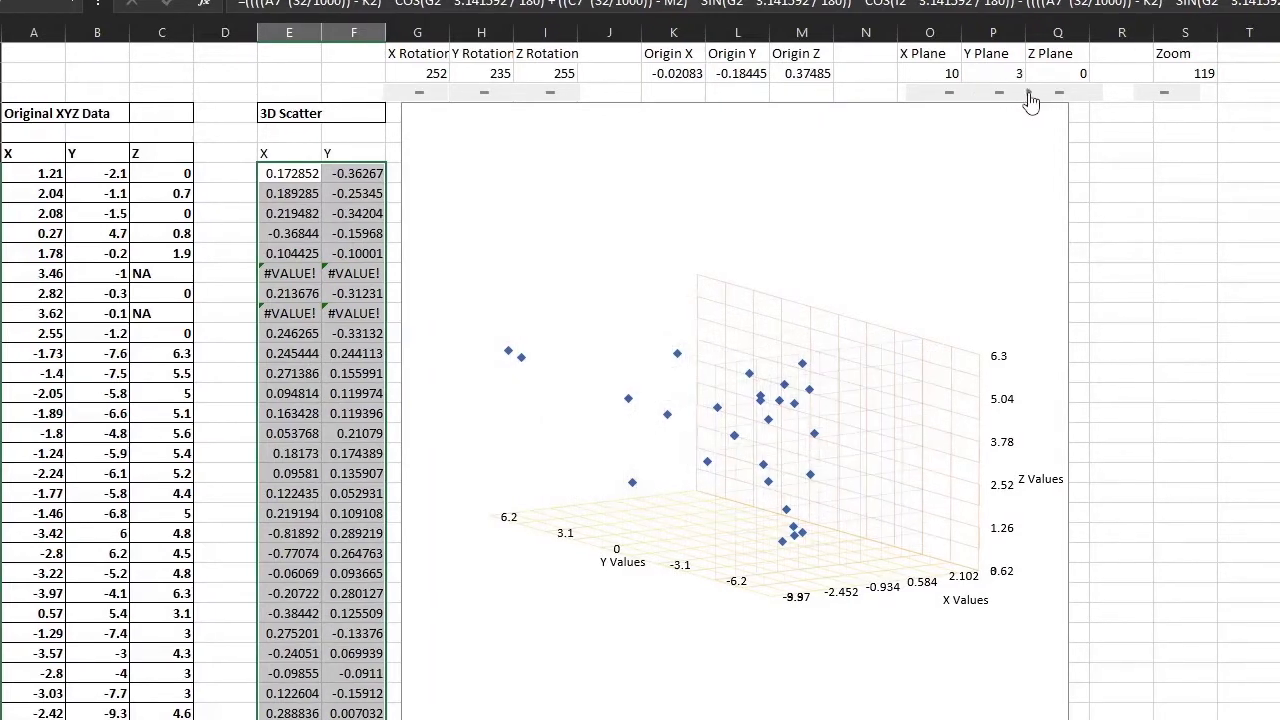
click(1027, 96)
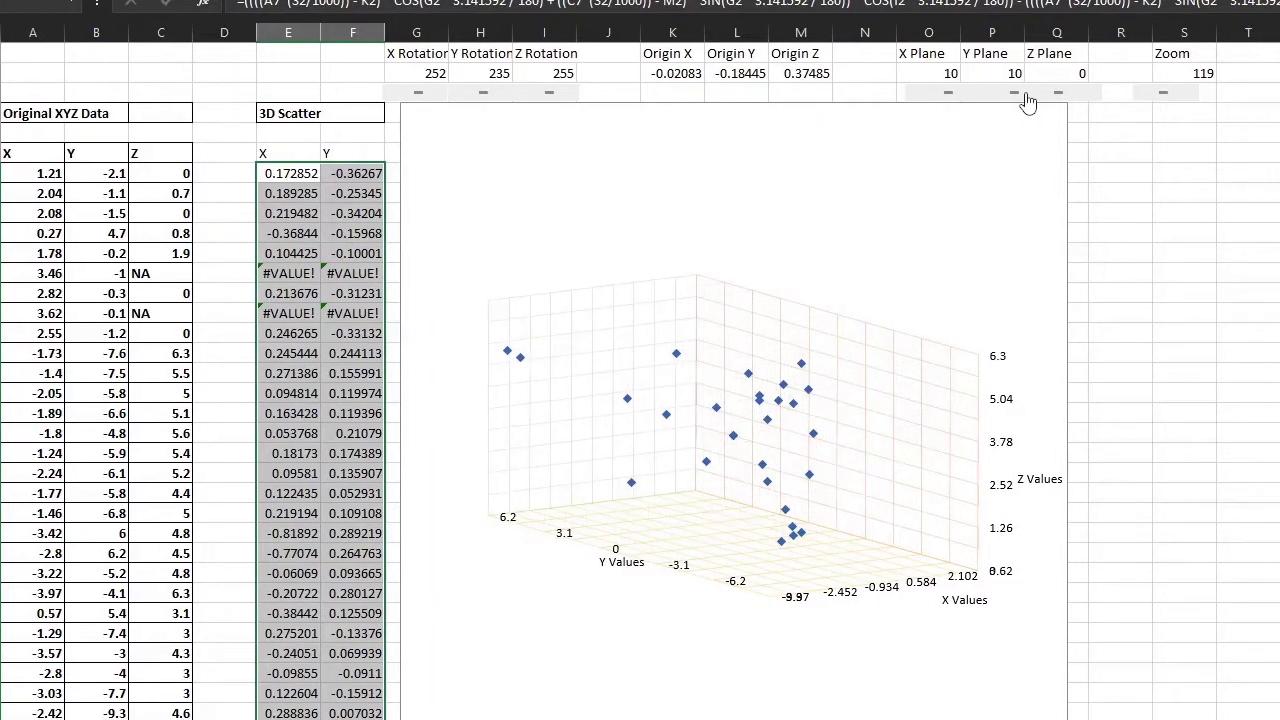
Fine-tune the 3D scatter chart's Zoom to 118 and adjust its X Rotation.
click(1185, 94)
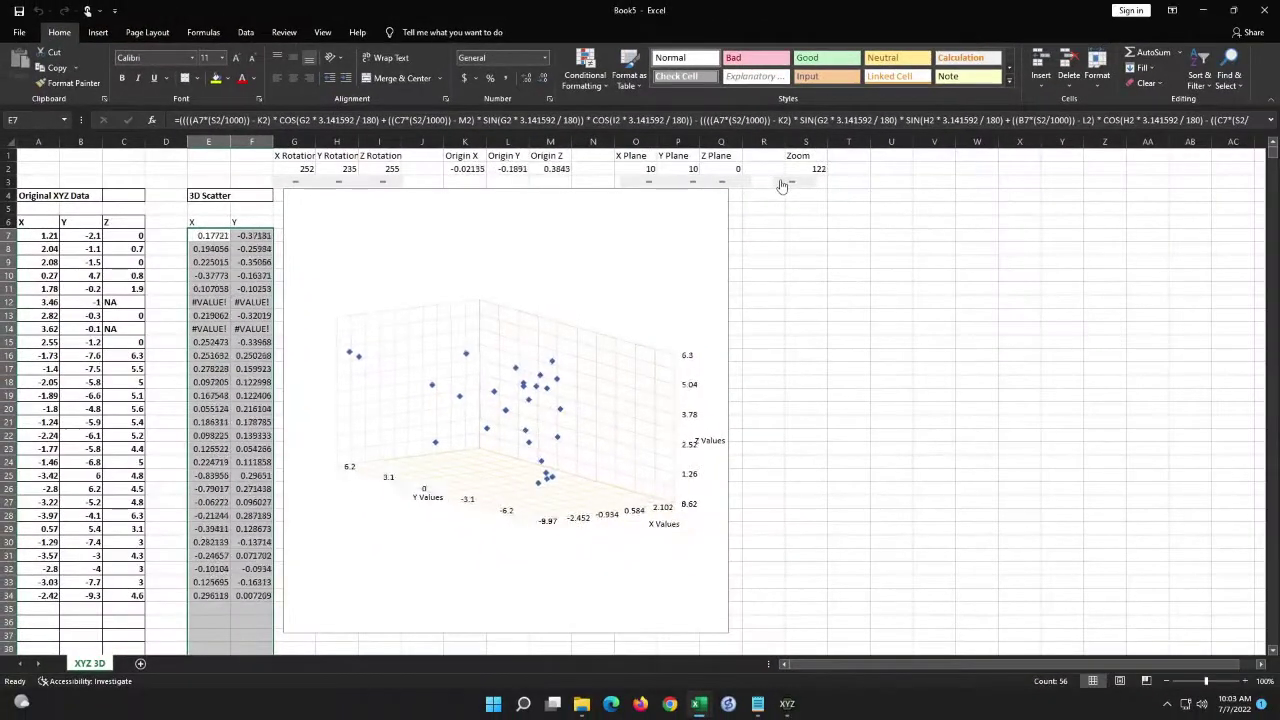
click(781, 183)
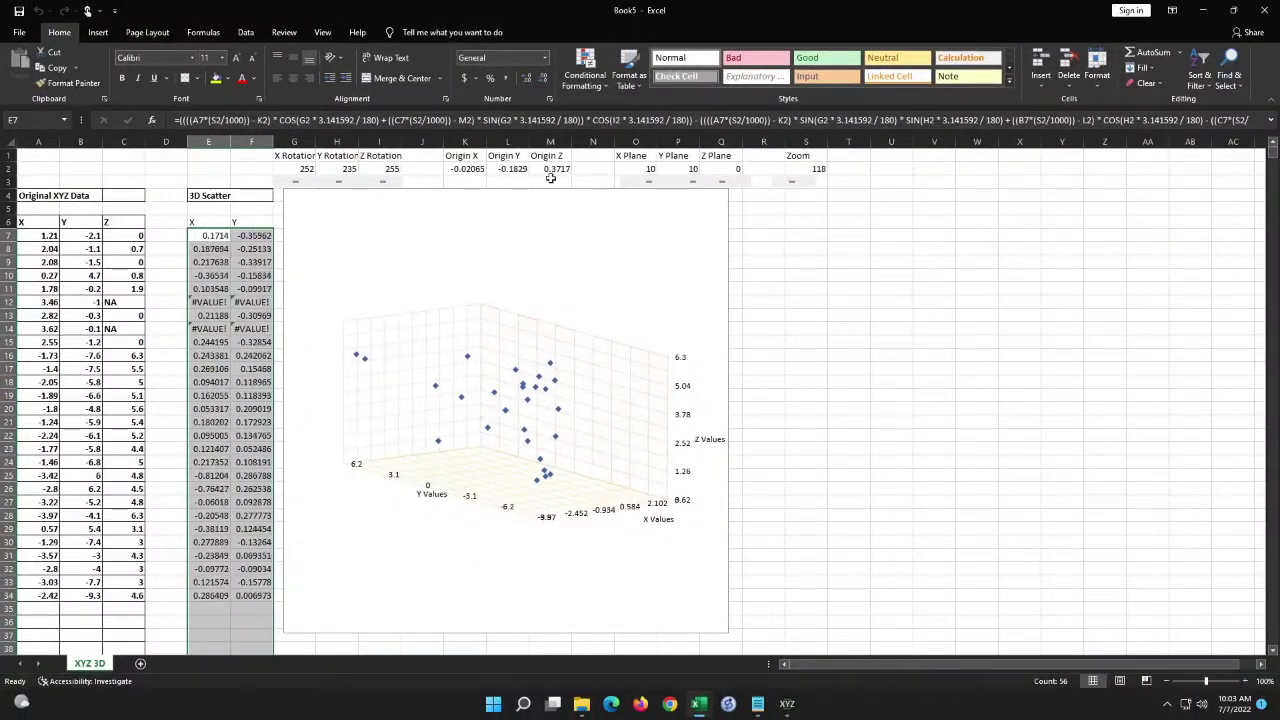
click(279, 184)
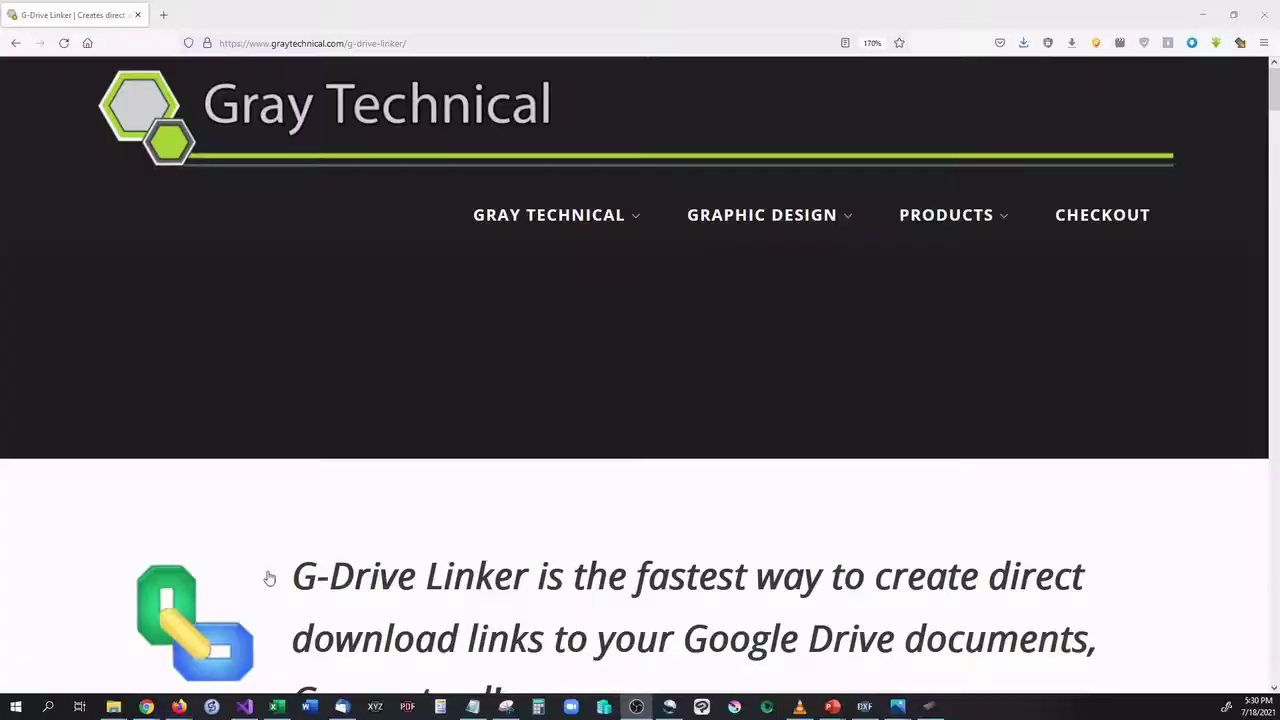
drag(1272, 107, 1273, 215)
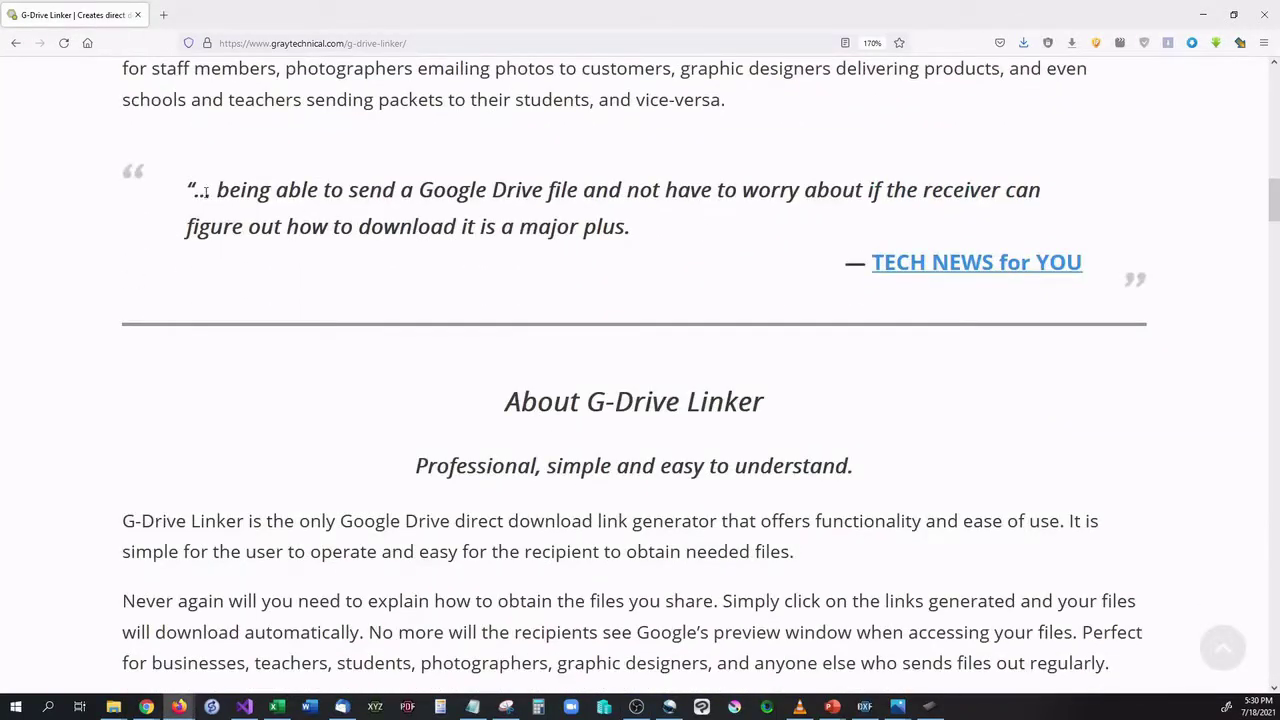